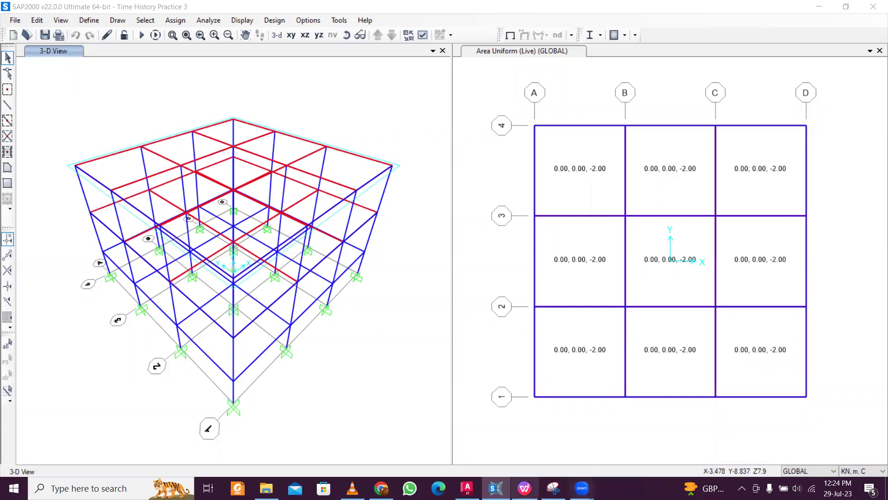
# Switch to the WPS Writer notes and read the introductory definition of time history analysis.
pyautogui.click(525, 488)
pyautogui.scroll(-1, 430, 254)
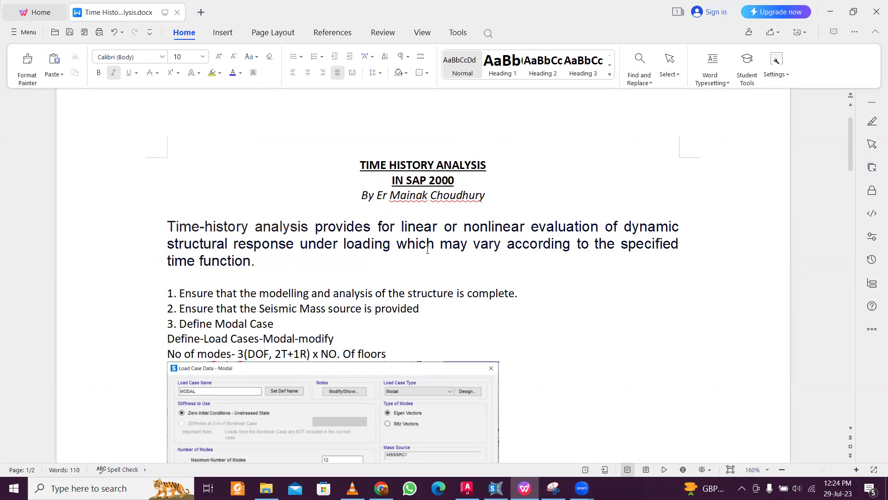
pyautogui.moveTo(424, 246); pyautogui.dragTo(445, 226)
pyautogui.click(446, 272)
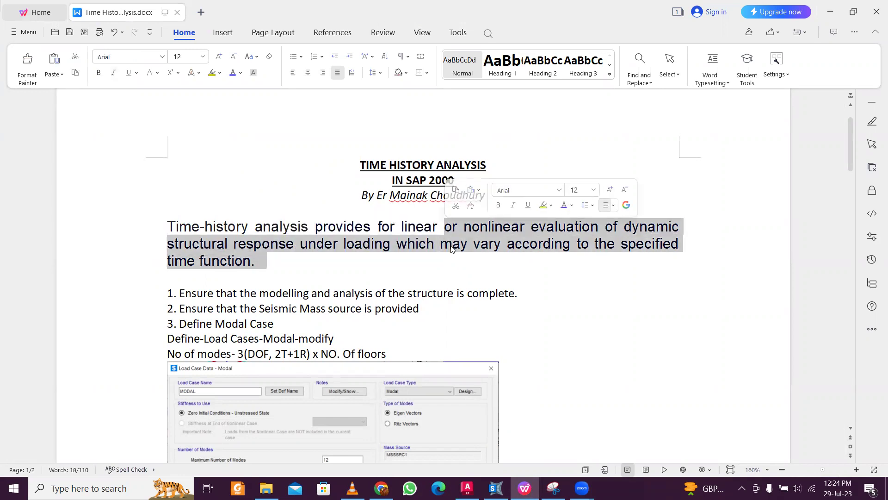
pyautogui.click(453, 244)
pyautogui.moveTo(625, 246); pyautogui.dragTo(575, 253)
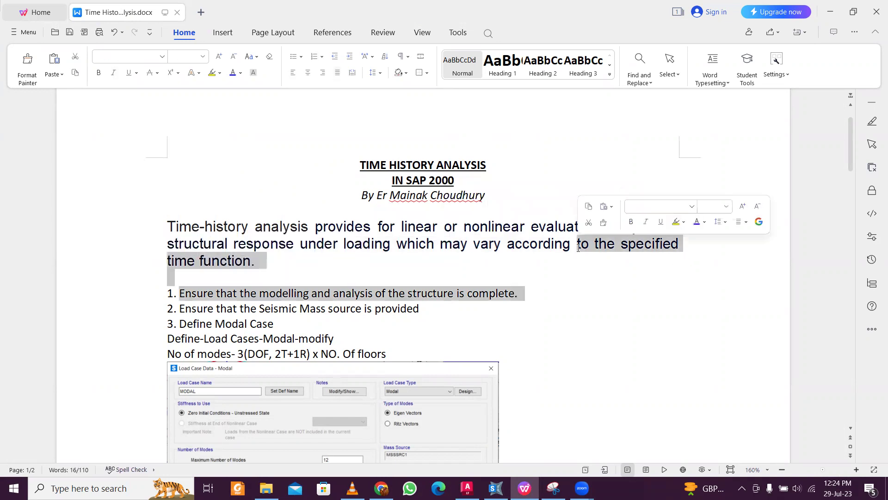
pyautogui.click(569, 258)
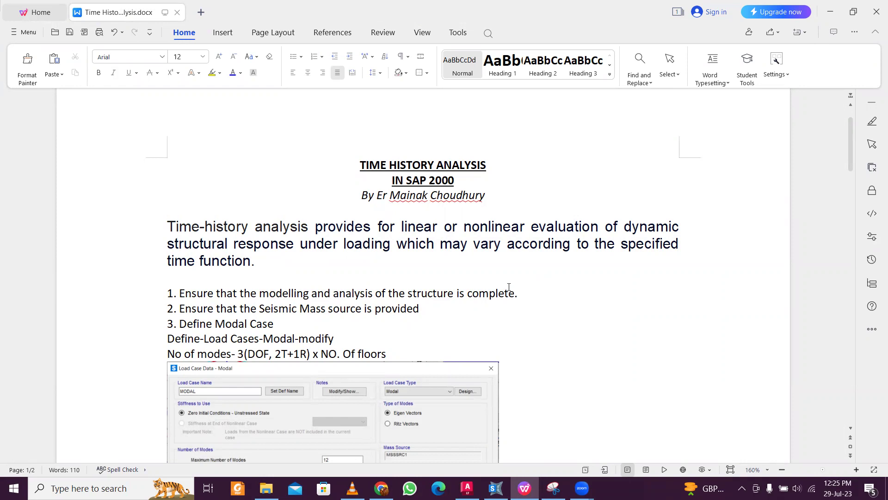
# Enlarge the notes, read the first prerequisite about completed modelling and analysis, and check it against the SAP2000 model.
pyautogui.scroll(-3, 518, 286)
pyautogui.scroll(2, 508, 284)
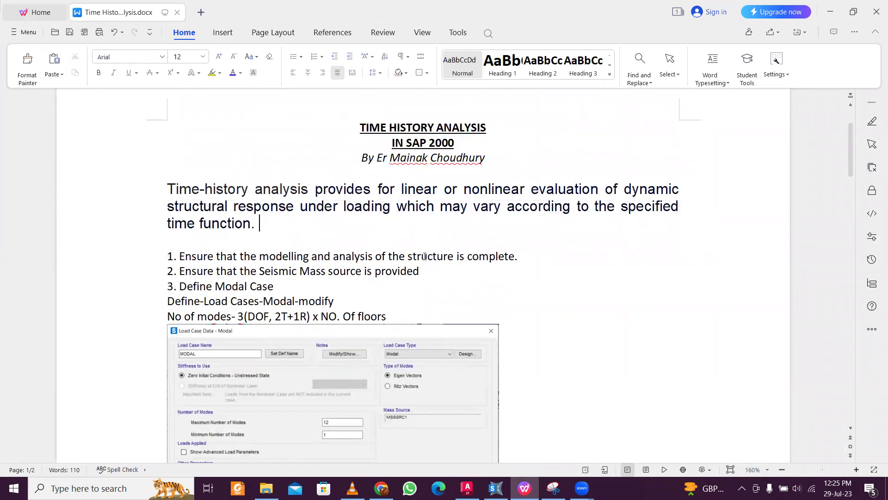
pyautogui.scroll(-2, 422, 257)
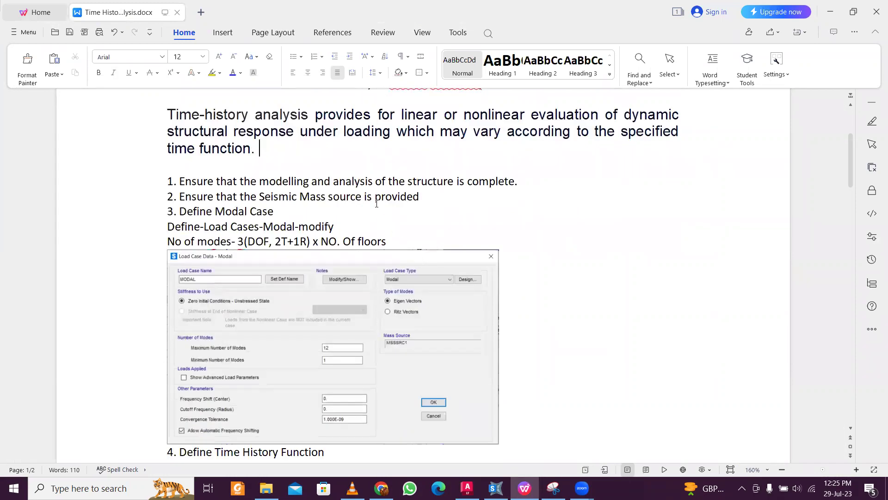
pyautogui.moveTo(197, 182); pyautogui.dragTo(276, 181)
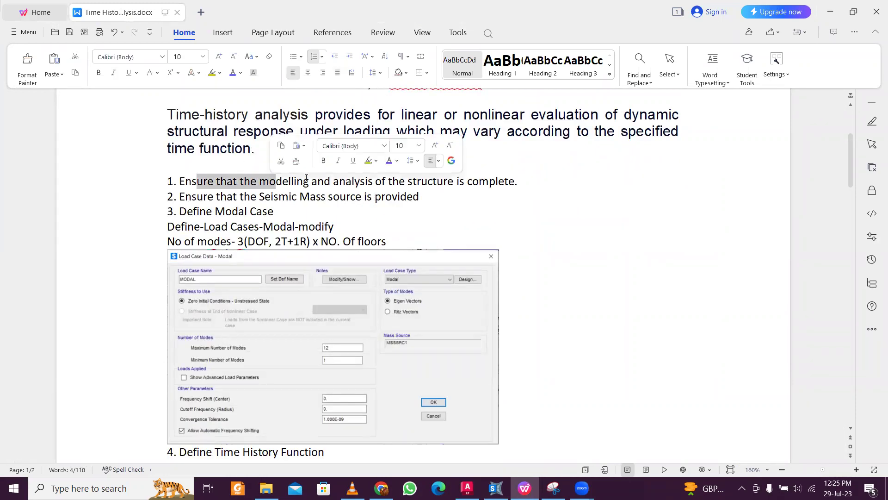
pyautogui.click(322, 184)
pyautogui.keyDown('ctrl'); pyautogui.scroll(2, 324, 184); pyautogui.keyUp('ctrl')
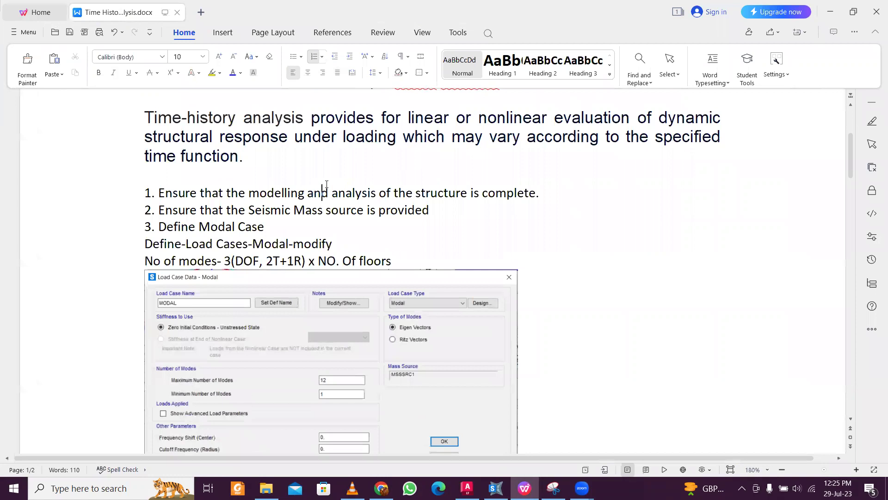
pyautogui.keyDown('ctrl'); pyautogui.scroll(2, 326, 184); pyautogui.keyUp('ctrl')
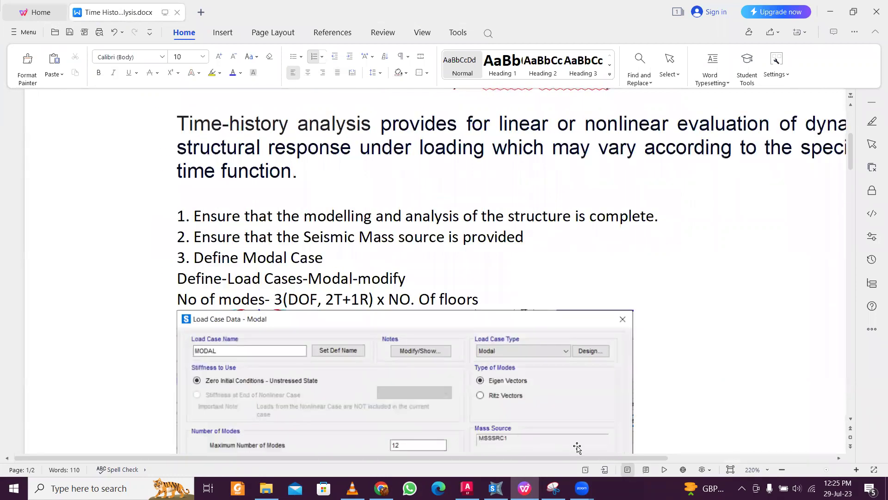
pyautogui.moveTo(579, 456); pyautogui.dragTo(608, 458)
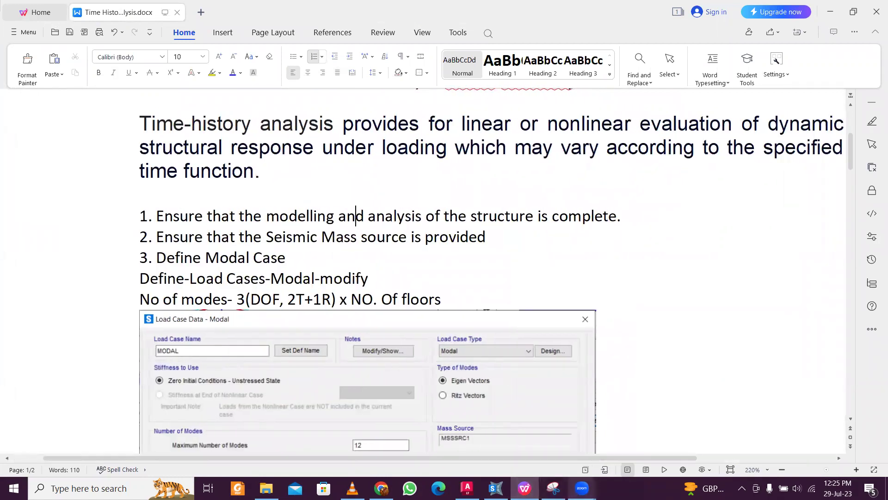
pyautogui.click(495, 488)
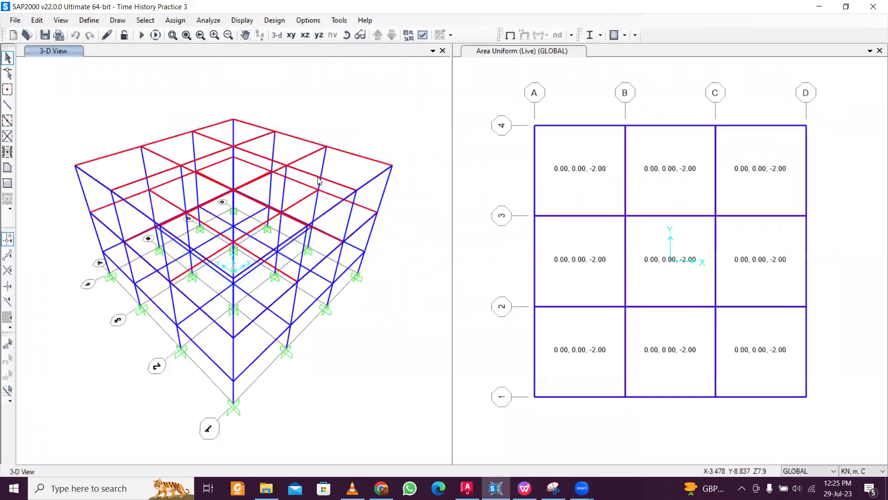
pyautogui.click(817, 7)
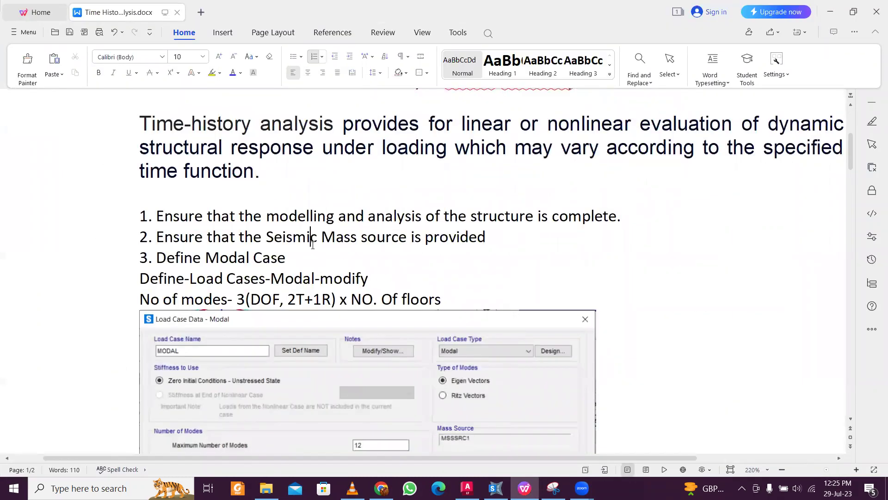
# Read the seismic mass prerequisite and review the load pattern multipliers of mass source MSSSRC1 in SAP2000.
pyautogui.doubleClick(313, 237)
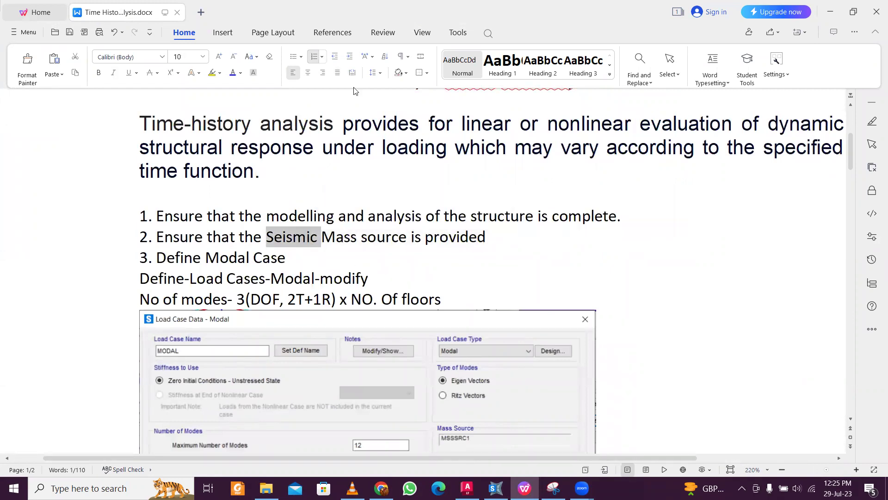
pyautogui.hotkey('alt', 'Tab')
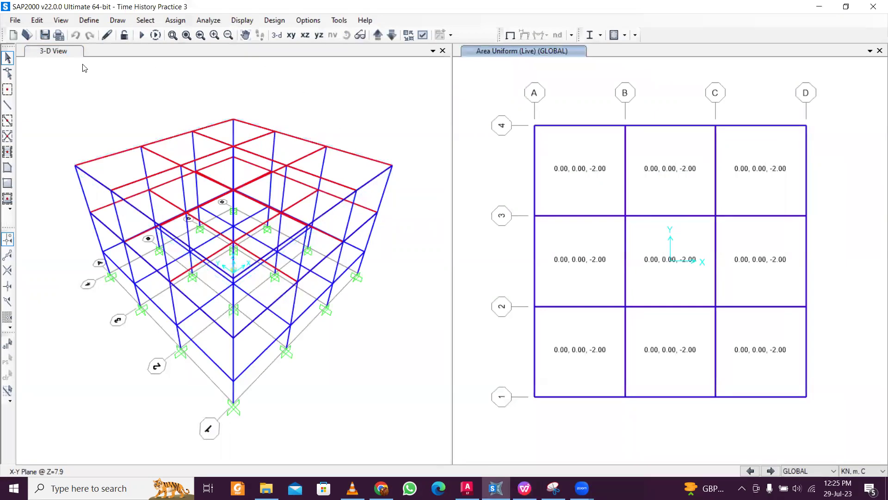
pyautogui.click(61, 21)
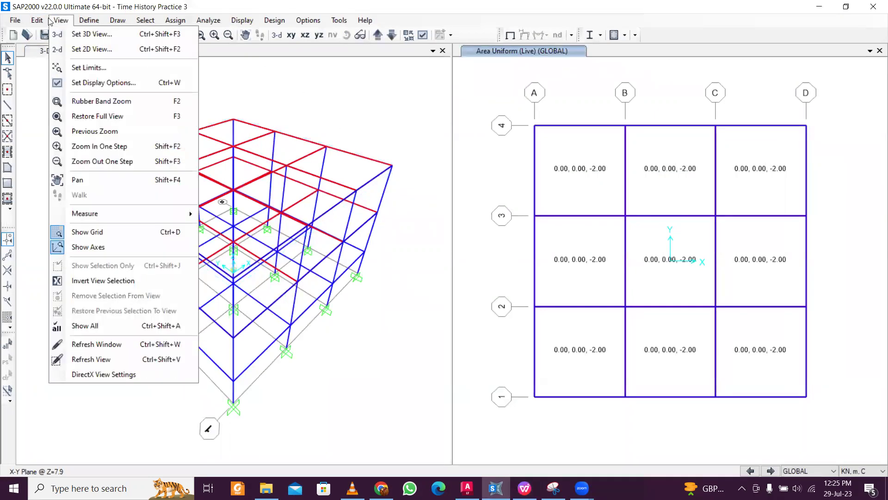
pyautogui.moveTo(89, 21)
pyautogui.click(116, 124)
pyautogui.click(486, 234)
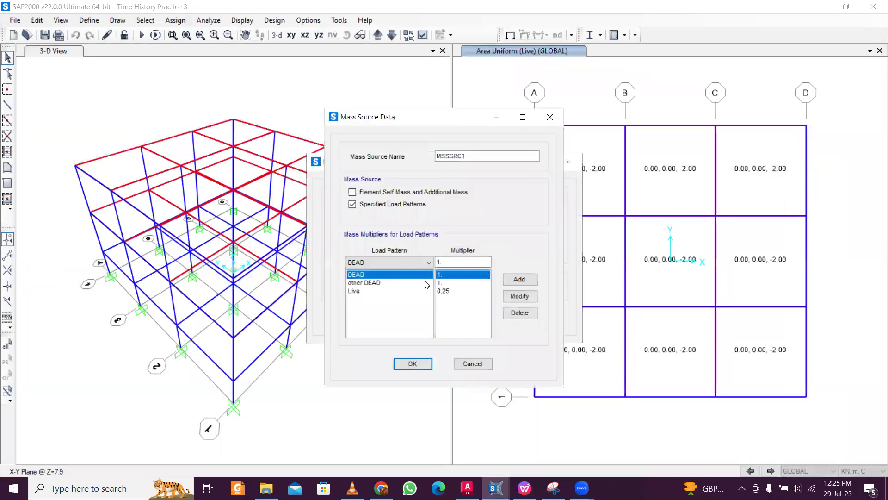
pyautogui.click(389, 282)
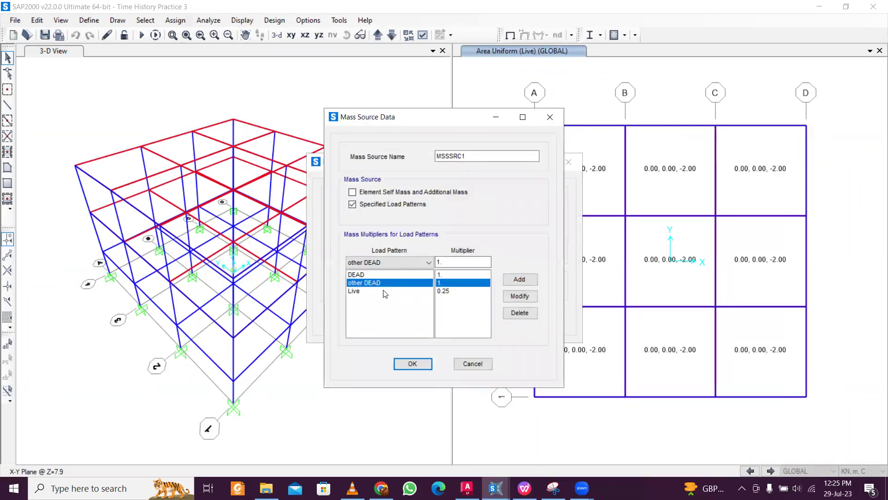
pyautogui.click(384, 291)
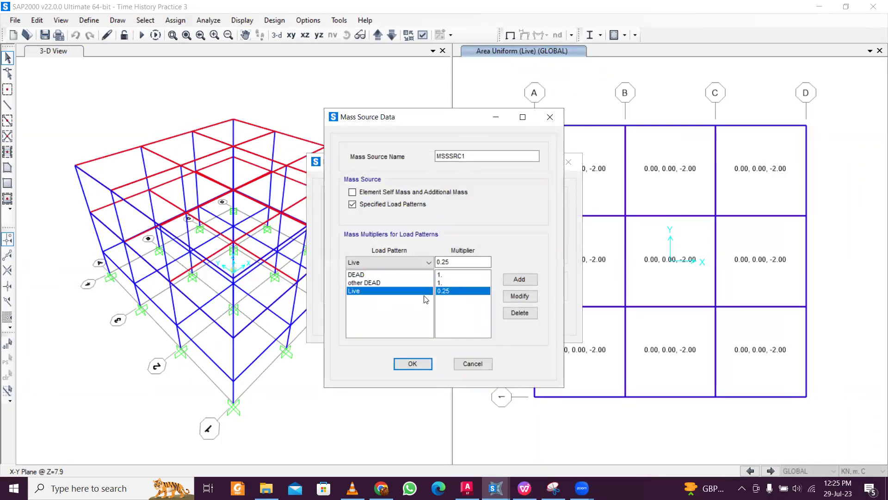
pyautogui.click(417, 362)
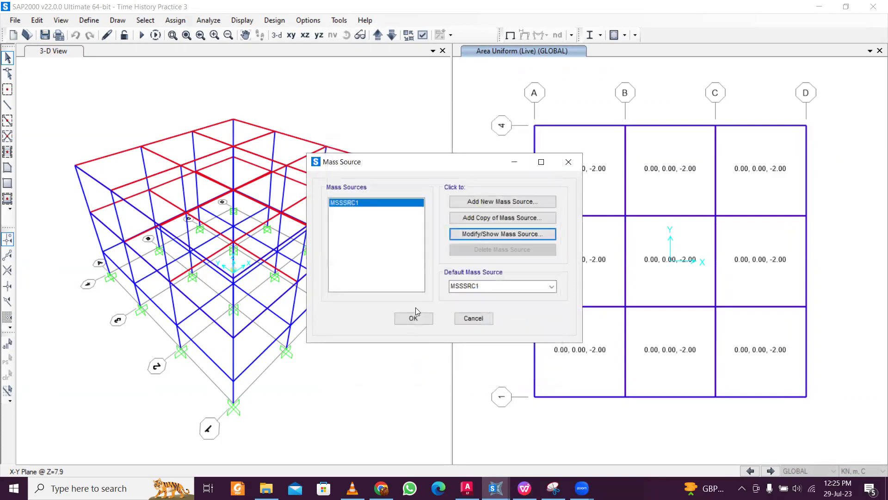
pyautogui.click(414, 318)
# Return to the WPS Writer notes and read item 3 on defining the modal case and its number of modes.
pyautogui.moveTo(582, 488)
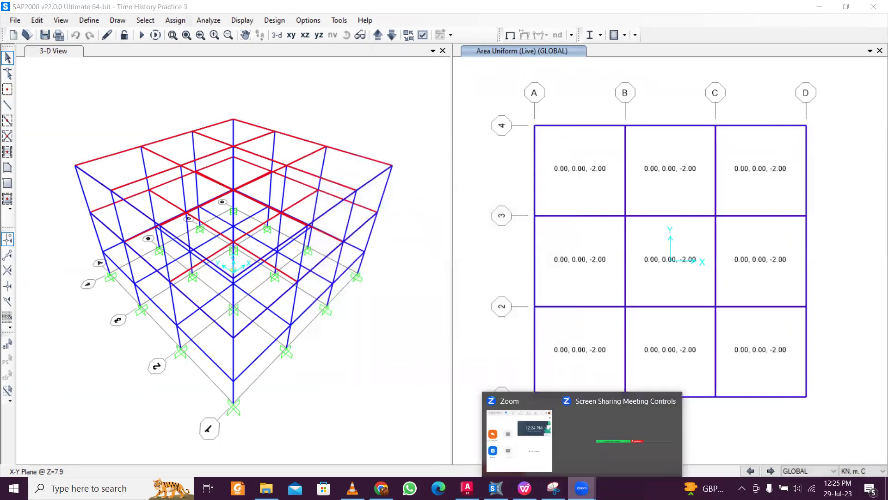
pyautogui.click(524, 487)
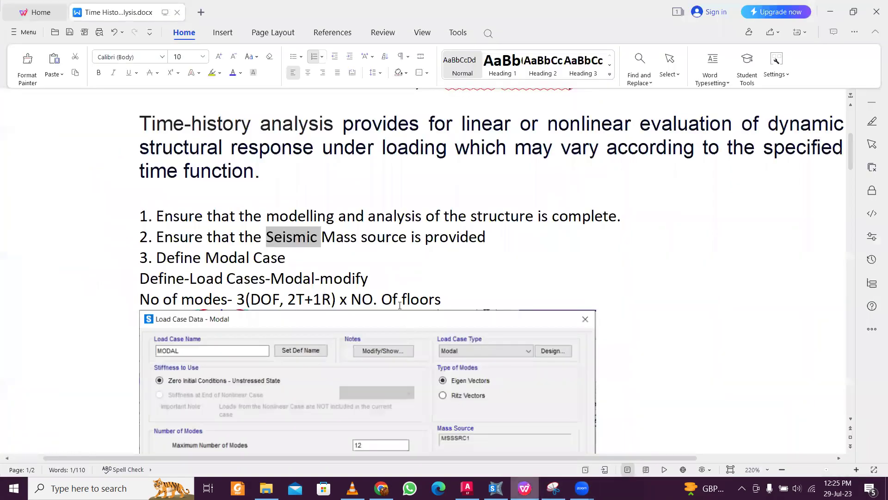
pyautogui.scroll(-1, 400, 305)
pyautogui.click(287, 221)
pyautogui.scroll(-1, 233, 188)
pyautogui.click(219, 185)
pyautogui.click(191, 205)
pyautogui.moveTo(191, 204); pyautogui.dragTo(223, 205)
pyautogui.click(236, 205)
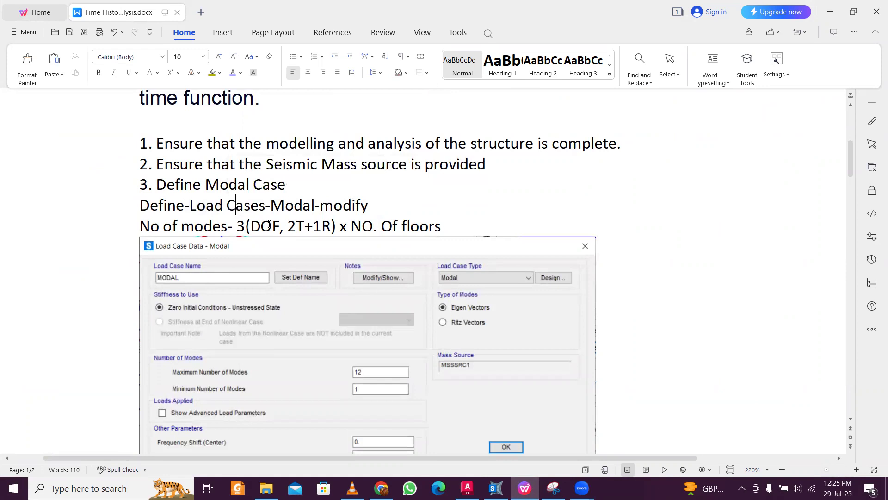
pyautogui.scroll(-3, 269, 225)
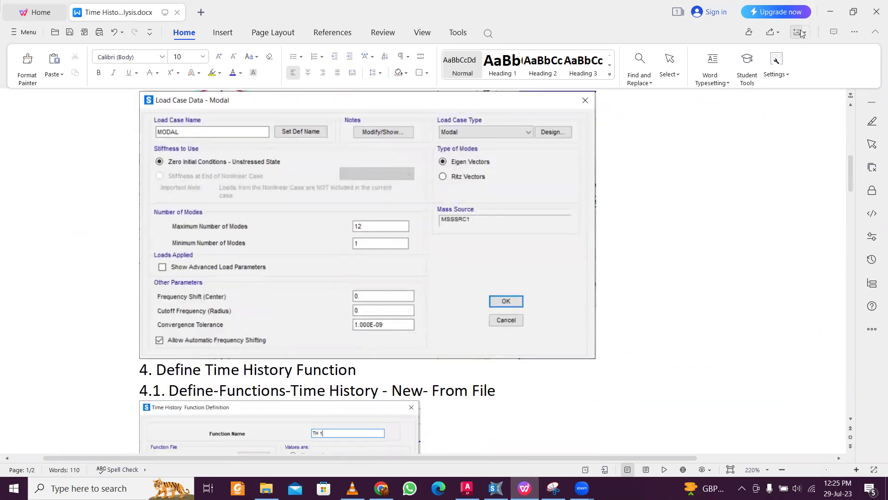
# Switch to SAP2000 and check the maximum number of modes in the MODAL load case, keeping its settings.
pyautogui.click(831, 12)
pyautogui.click(89, 20)
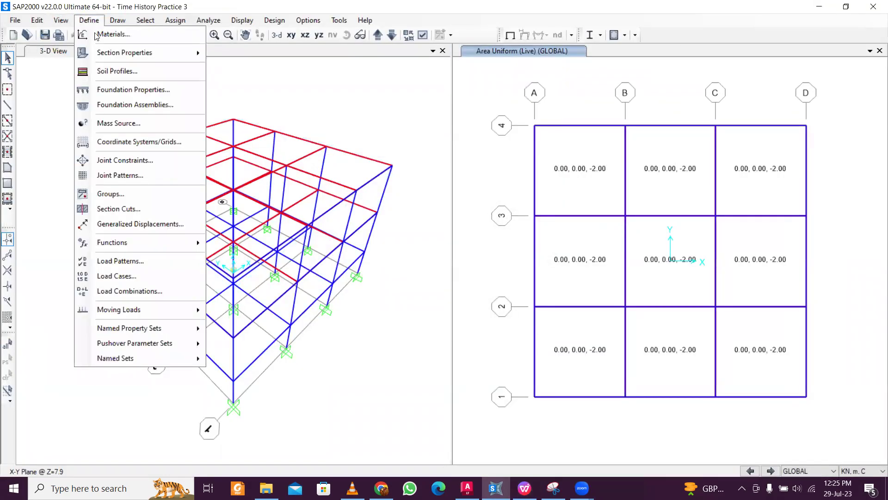
pyautogui.click(152, 276)
pyautogui.click(281, 219)
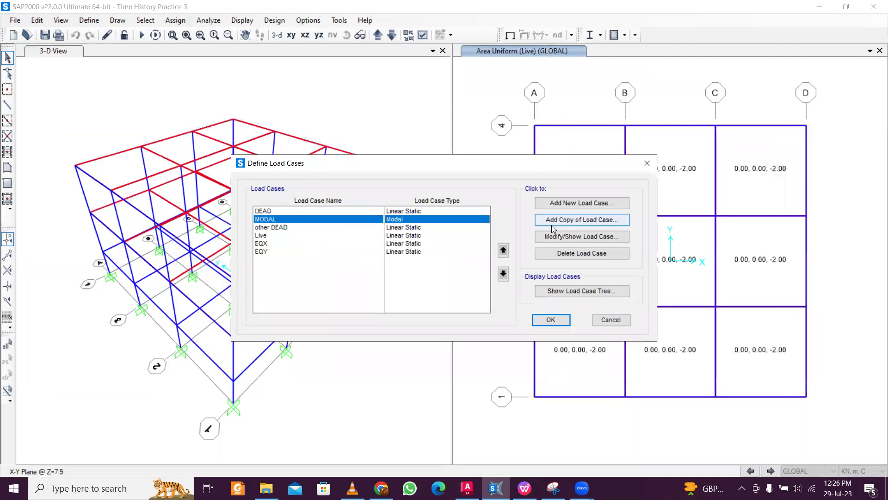
pyautogui.click(572, 236)
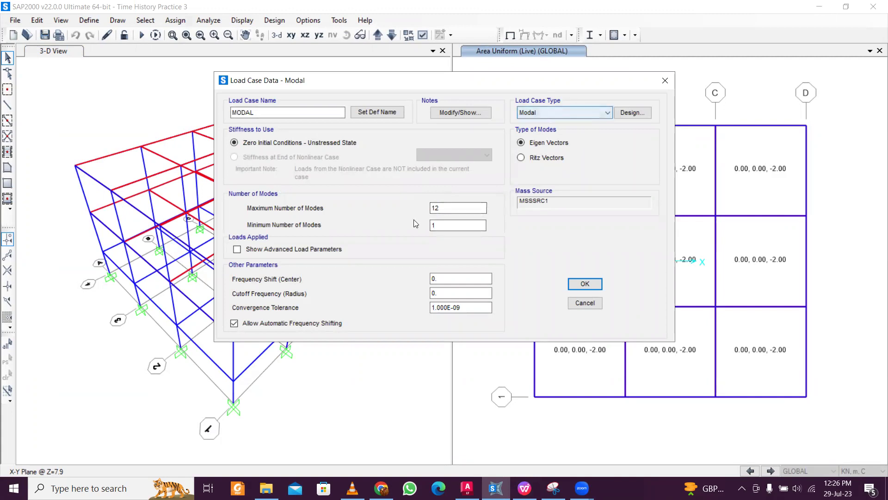
pyautogui.doubleClick(444, 209)
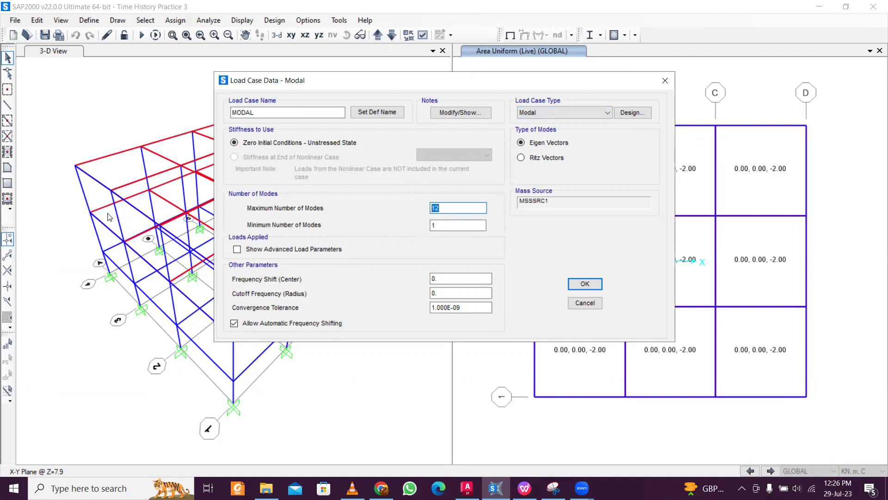
pyautogui.click(454, 208)
pyautogui.moveTo(461, 208); pyautogui.dragTo(348, 200)
pyautogui.click(447, 207)
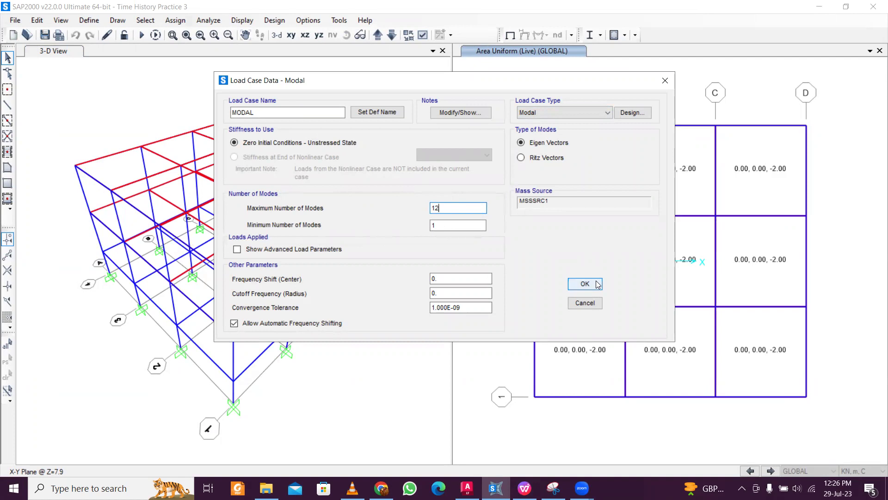
pyautogui.click(598, 284)
pyautogui.click(553, 321)
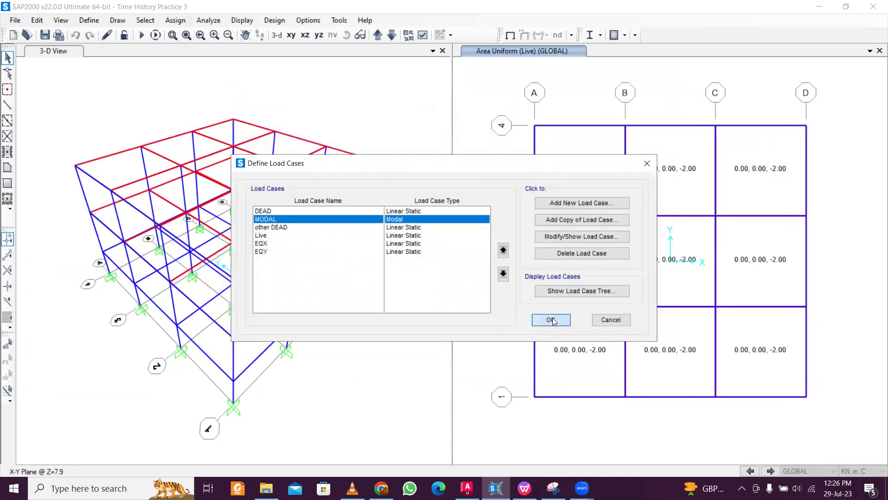
# Return to the WPS Writer notes and read item 4 on defining a time history function from a file.
pyautogui.click(524, 488)
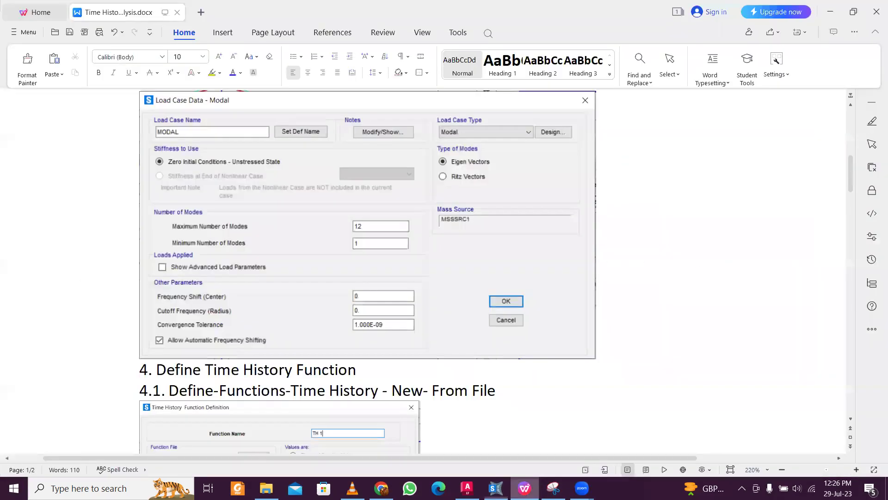
pyautogui.scroll(-2, 400, 327)
pyautogui.scroll(4, 400, 327)
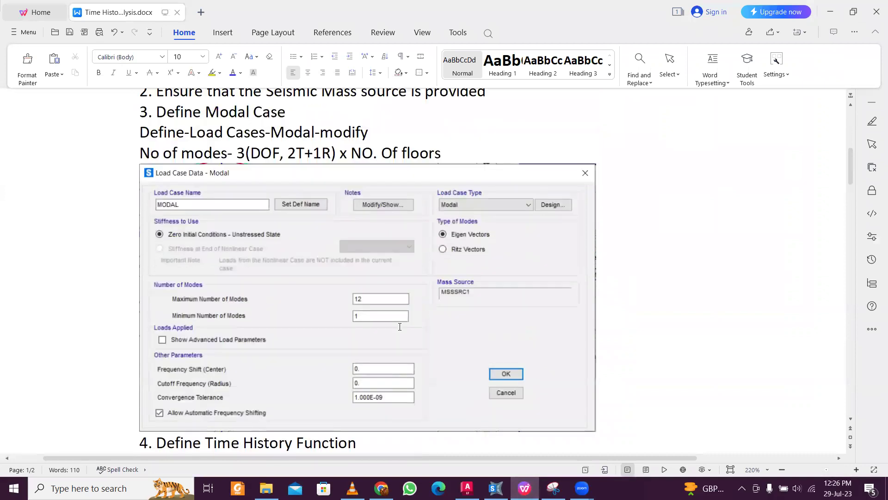
pyautogui.scroll(-2, 399, 327)
pyautogui.scroll(-2, 359, 249)
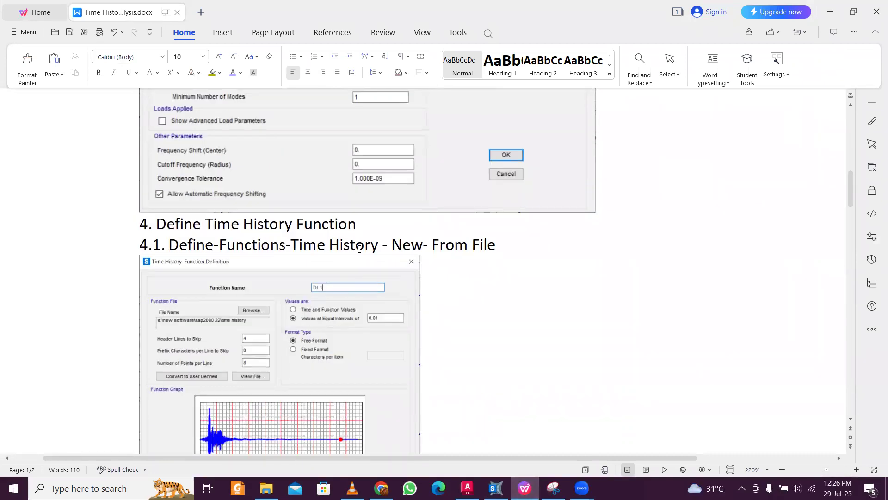
pyautogui.doubleClick(345, 230)
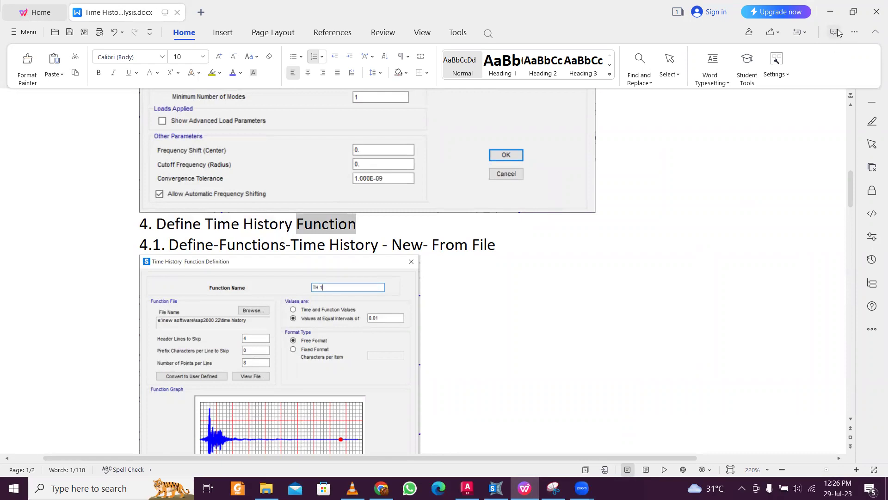
# Switch to SAP2000 and add a new From File time history function named Time History 1.
pyautogui.click(835, 15)
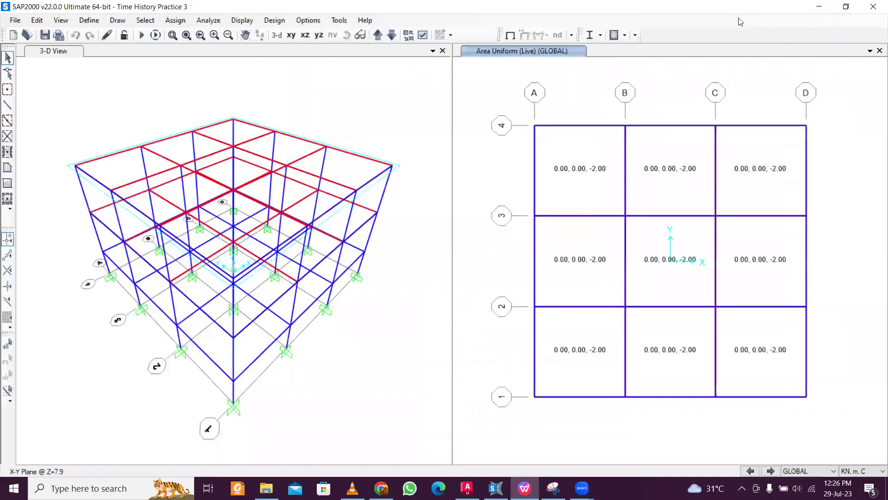
pyautogui.click(82, 20)
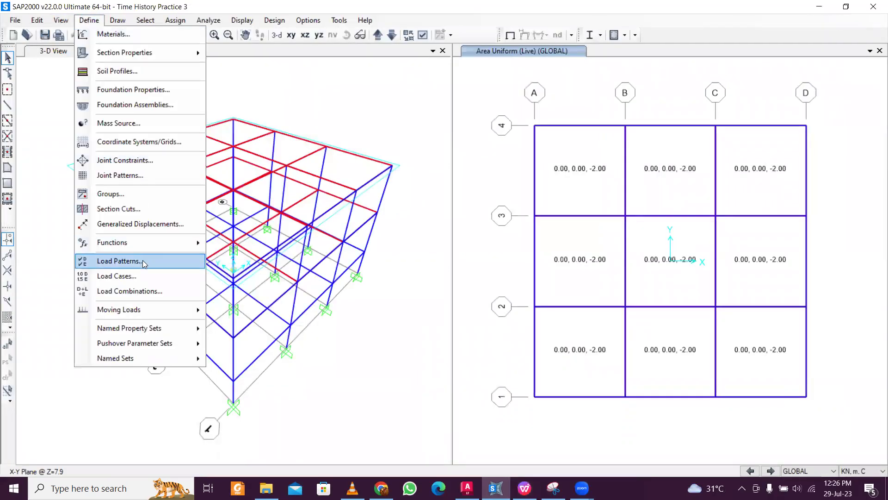
pyautogui.moveTo(151, 242)
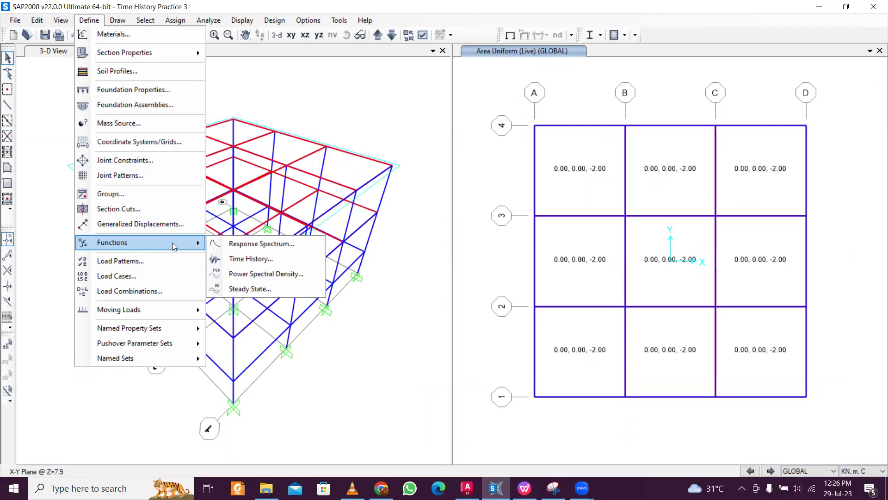
pyautogui.click(240, 259)
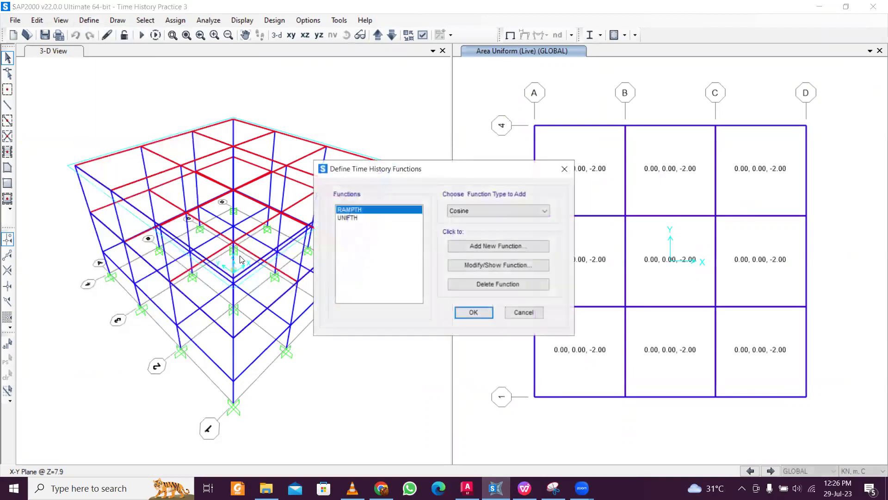
pyautogui.click(470, 209)
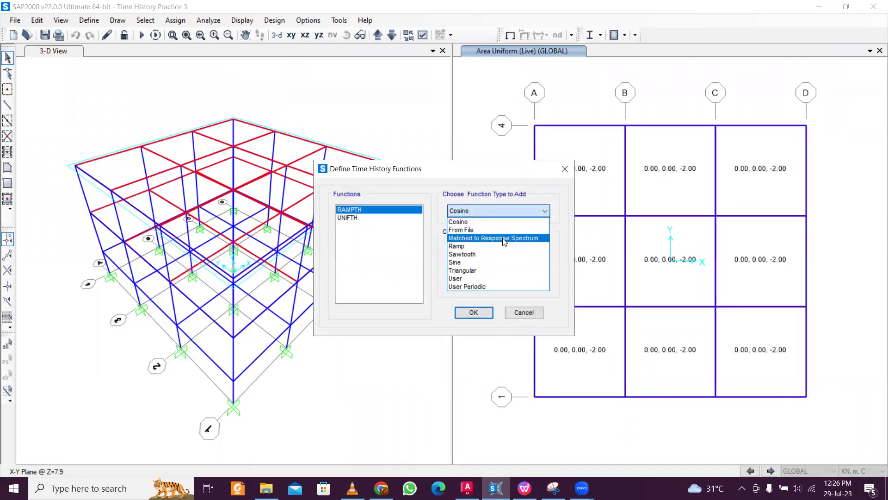
pyautogui.click(507, 211)
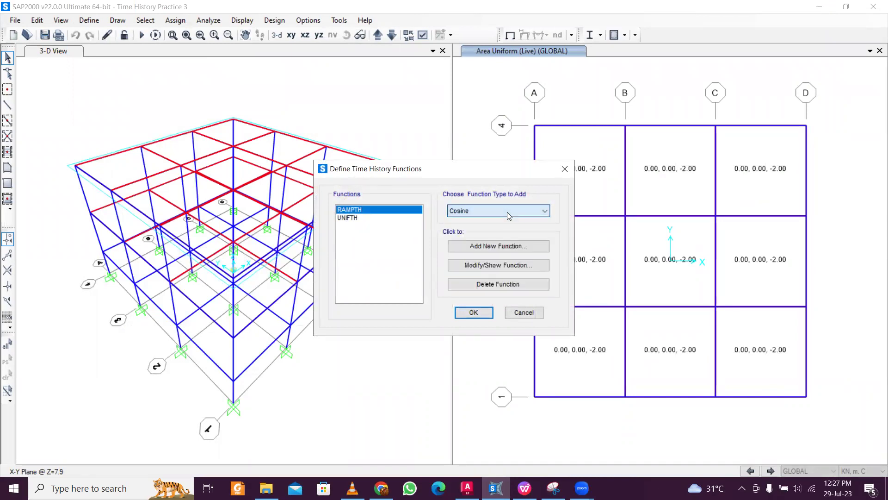
pyautogui.click(507, 212)
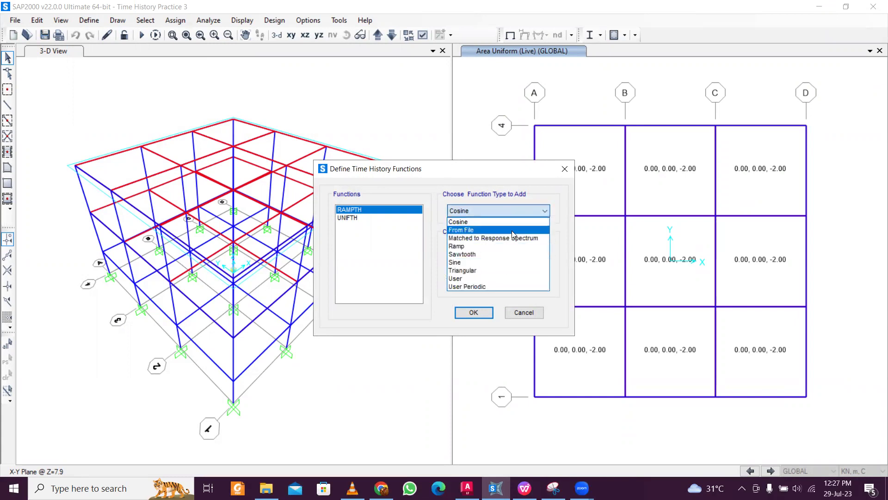
pyautogui.click(511, 228)
pyautogui.click(498, 248)
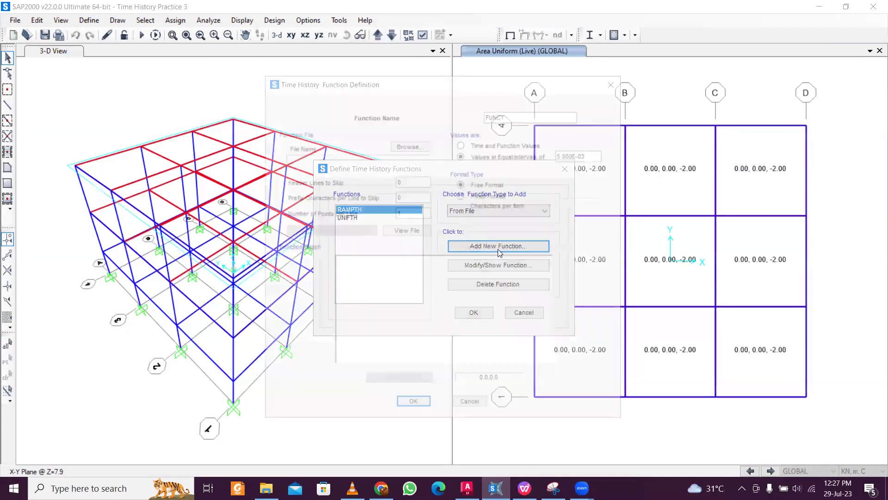
pyautogui.write('Time ')
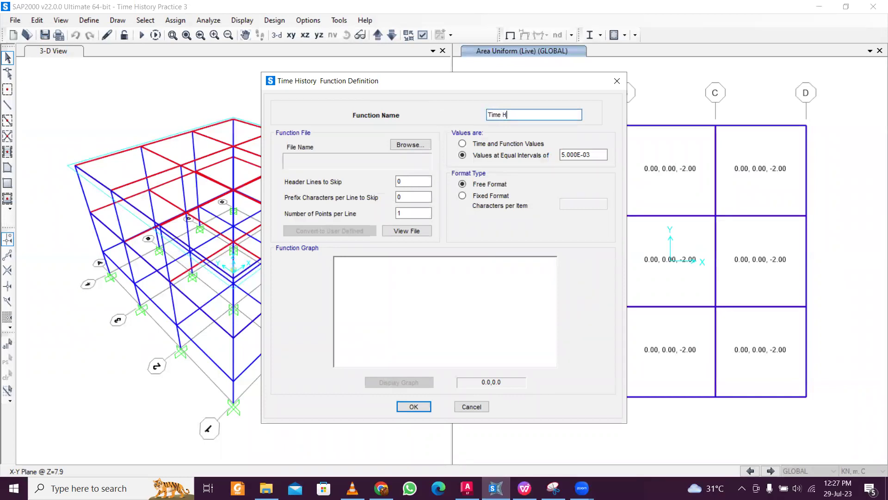
pyautogui.write('History 1')
# Load ARRAY06-Z.TH from the Time History Functions folder as the function's data file.
pyautogui.click(422, 234)
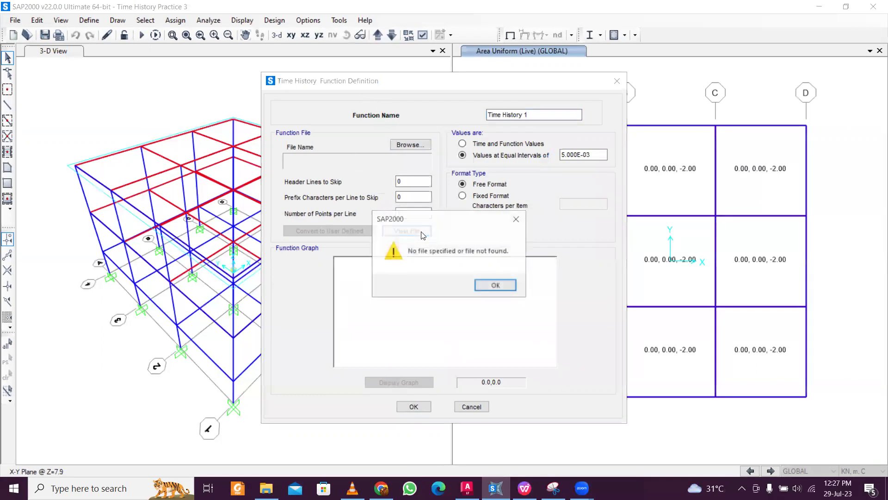
pyautogui.click(522, 219)
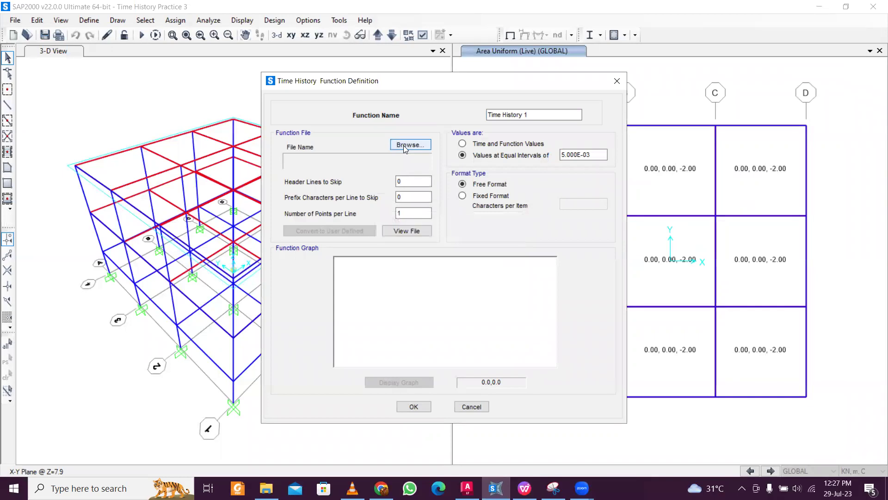
pyautogui.click(403, 145)
pyautogui.scroll(-1, 466, 205)
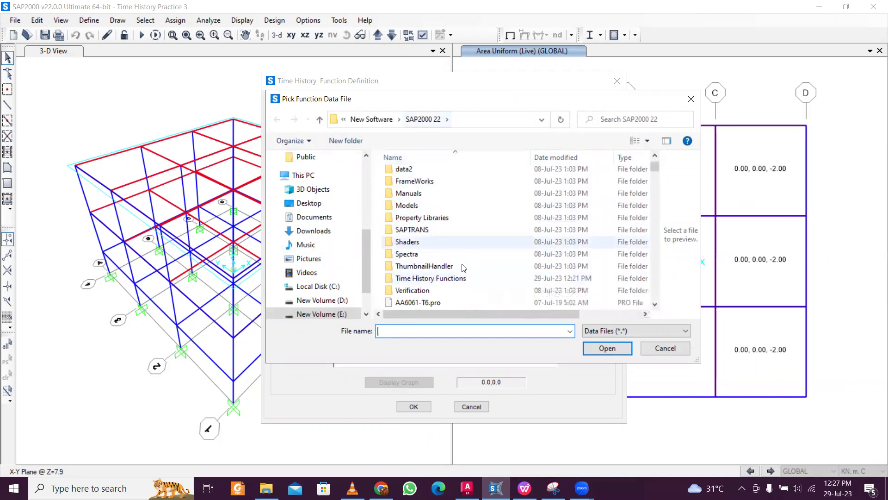
pyautogui.doubleClick(465, 278)
pyautogui.scroll(-1, 480, 244)
pyautogui.scroll(1, 480, 243)
pyautogui.click(480, 245)
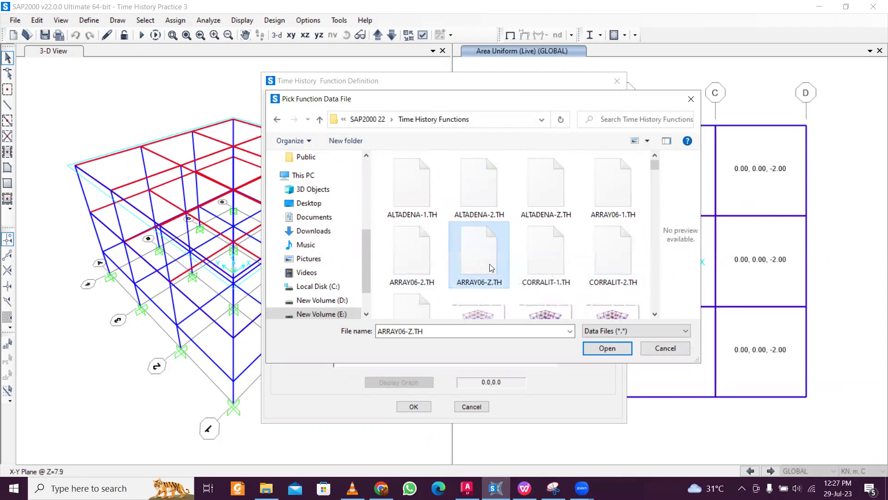
pyautogui.click(616, 348)
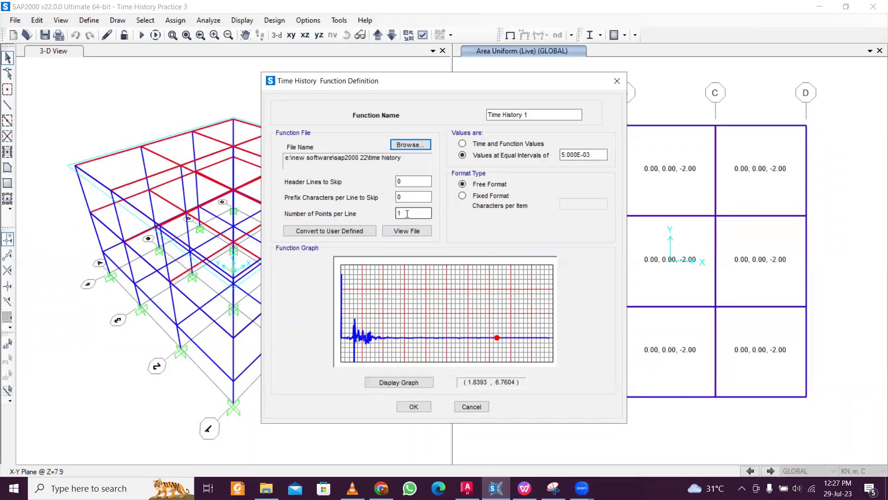
# View the loaded function file in WordPad and examine its header lines and the number of values per line.
pyautogui.click(410, 232)
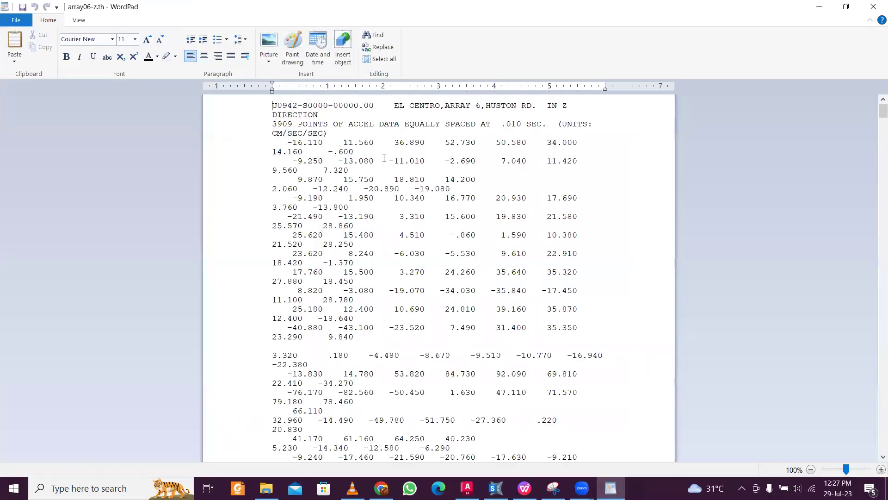
pyautogui.moveTo(289, 143); pyautogui.dragTo(419, 151)
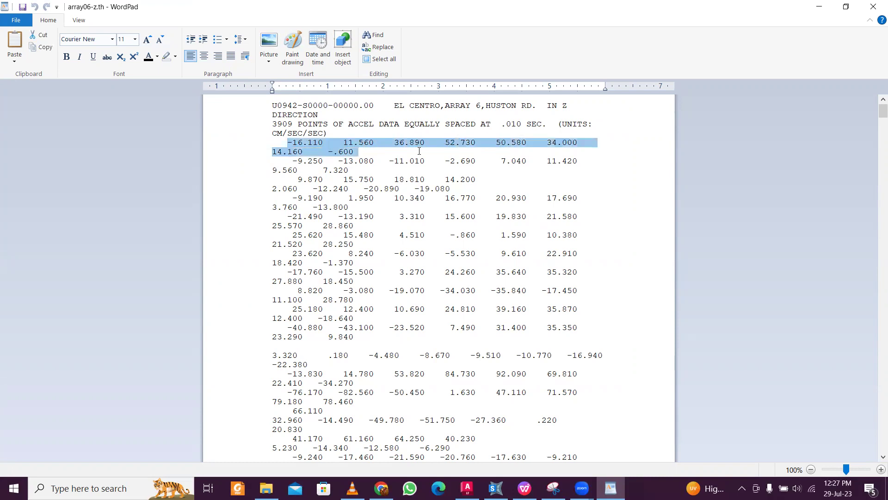
pyautogui.click(371, 153)
pyautogui.moveTo(371, 153); pyautogui.dragTo(300, 145)
pyautogui.click(299, 143)
pyautogui.moveTo(299, 103); pyautogui.dragTo(313, 131)
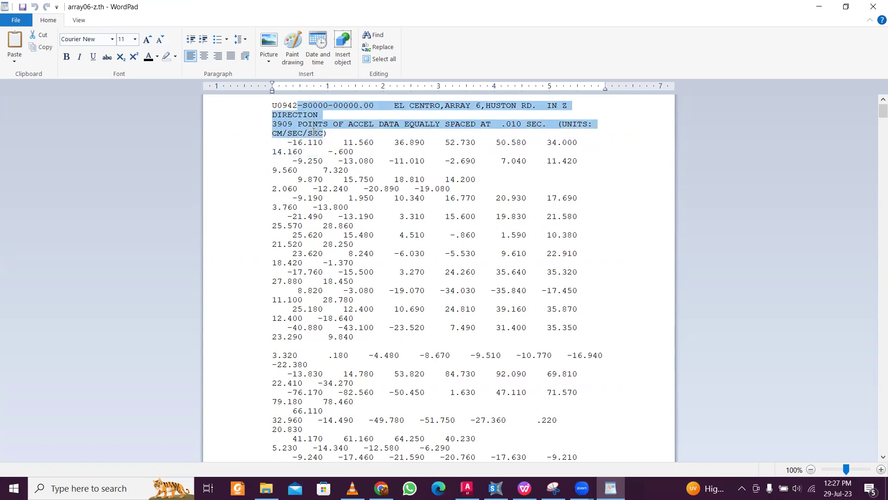
pyautogui.click(329, 131)
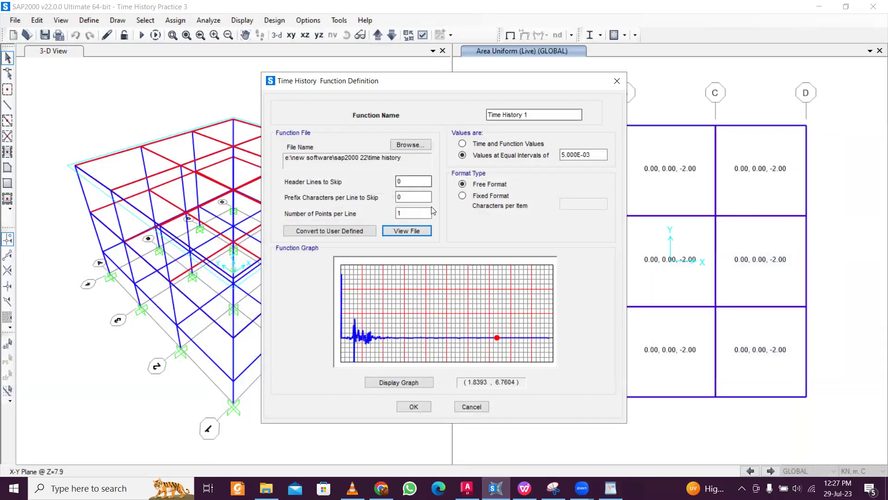
# Back in SAP2000, set the function file's number of points per line to 8 and header lines to skip to 4.
pyautogui.write('8')
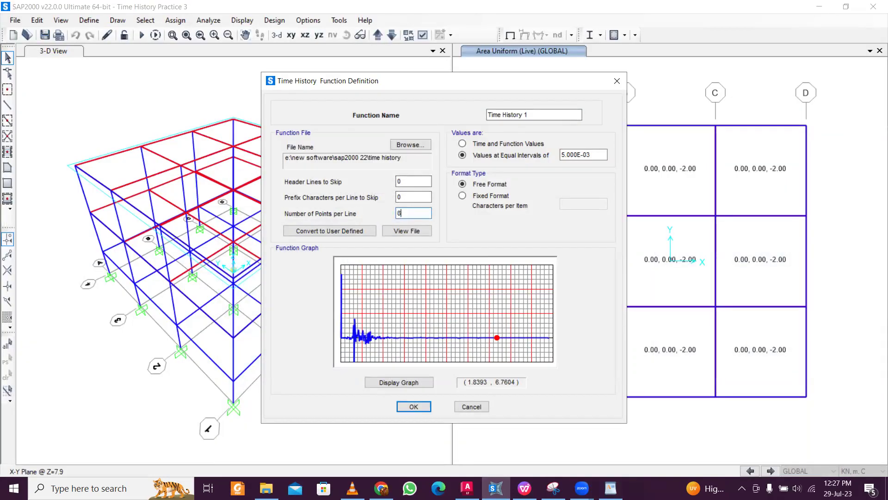
pyautogui.hotkey('shift', 'Tab')
pyautogui.hotkey('shift', 'Tab')
pyautogui.write('4')
pyautogui.click(419, 195)
# Return to the function file in WordPad, read the number of acceleration points and their time spacing, and close the file.
pyautogui.click(610, 488)
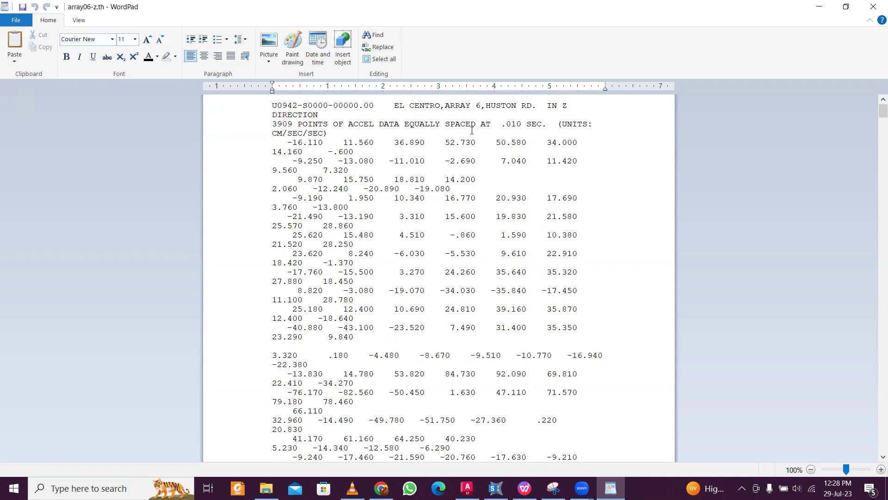
pyautogui.doubleClick(295, 126)
pyautogui.click(289, 125)
pyautogui.moveTo(301, 125); pyautogui.dragTo(263, 132)
pyautogui.click(294, 132)
pyautogui.doubleClick(291, 125)
pyautogui.click(288, 132)
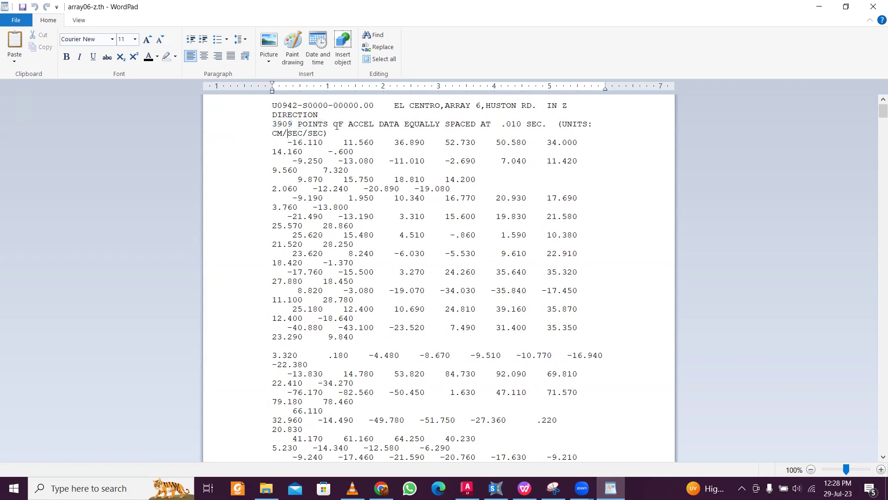
pyautogui.click(874, 10)
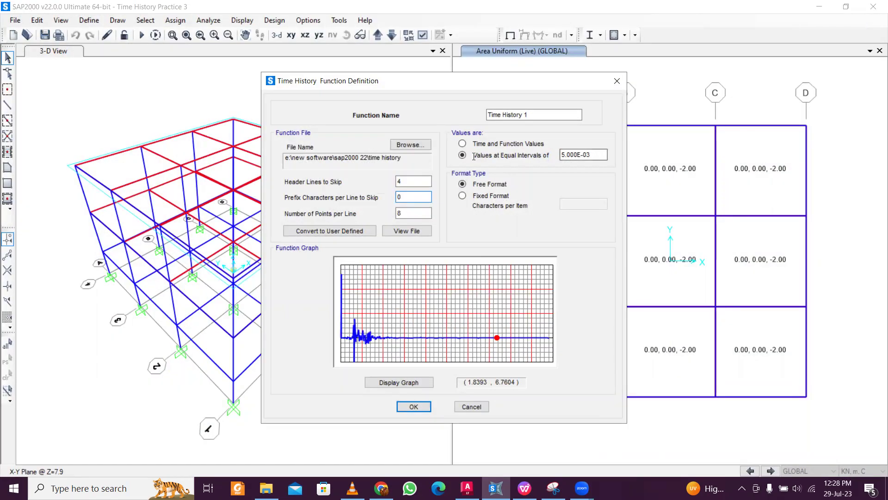
# Set the equal interval of the function values to 0.01, redraw the function graph and accept the definition.
pyautogui.moveTo(601, 155); pyautogui.dragTo(461, 156)
pyautogui.write('0.01')
pyautogui.click(408, 383)
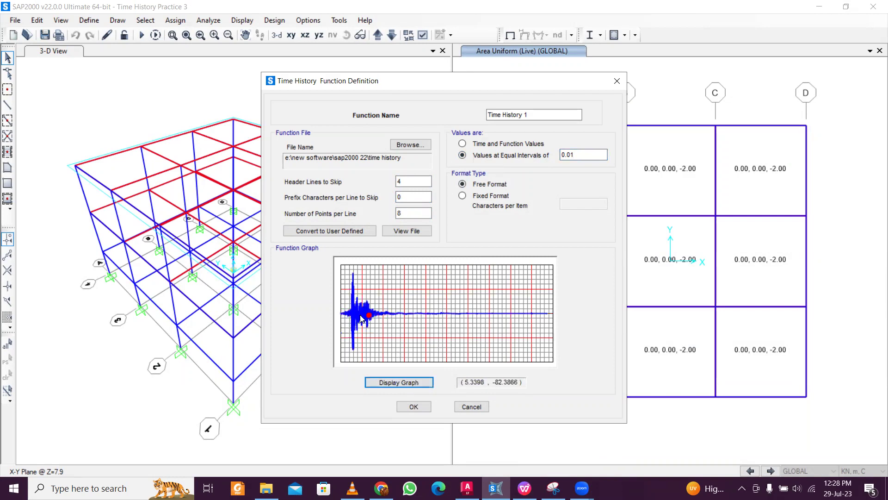
pyautogui.click(418, 408)
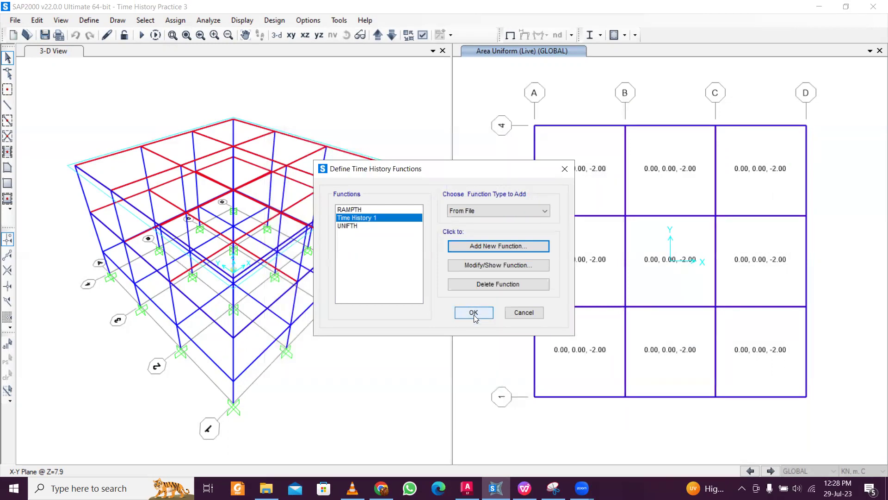
pyautogui.click(473, 318)
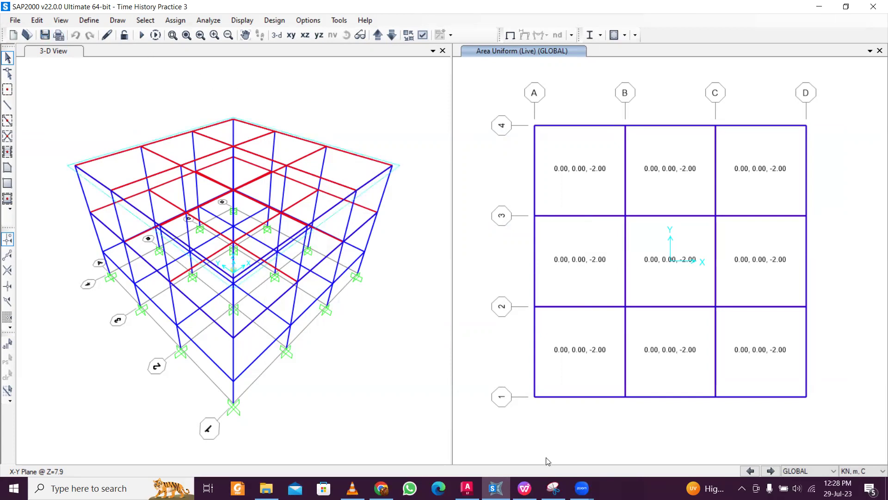
# Switch to the WPS Writer notes and read item 4.2 on adding a new load case.
pyautogui.click(524, 487)
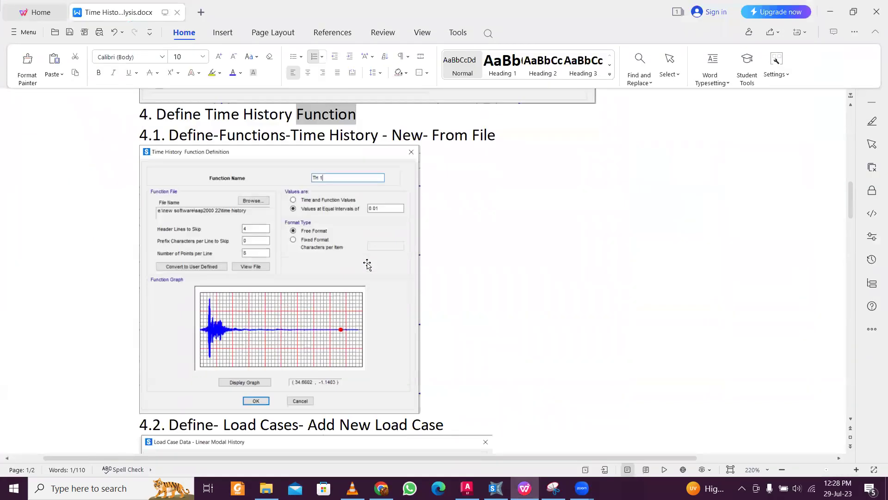
pyautogui.scroll(-5, 367, 264)
pyautogui.click(285, 207)
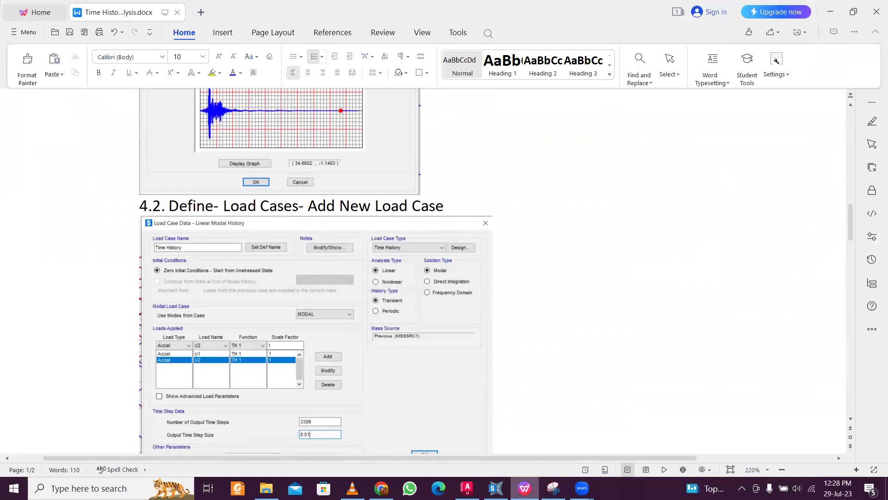
# Switch to SAP2000 and add a new load case named Time History with the load case type Time History.
pyautogui.hotkey('alt', 'Tab')
pyautogui.click(89, 20)
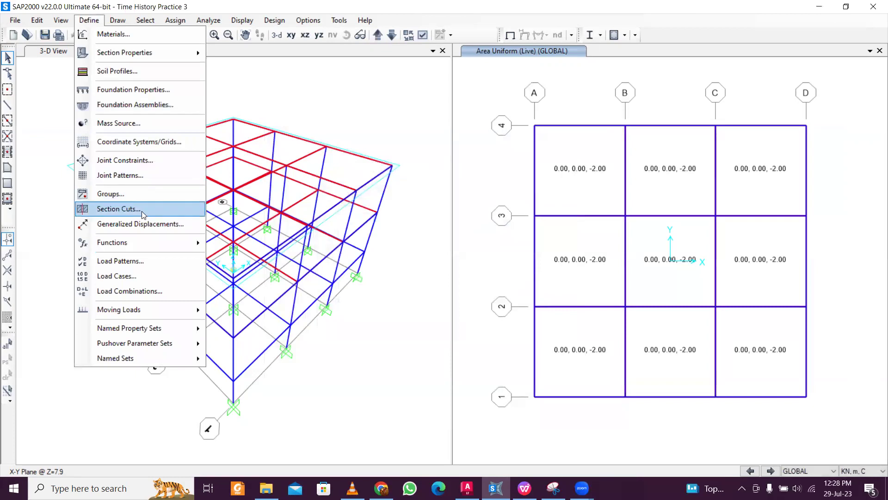
pyautogui.click(141, 275)
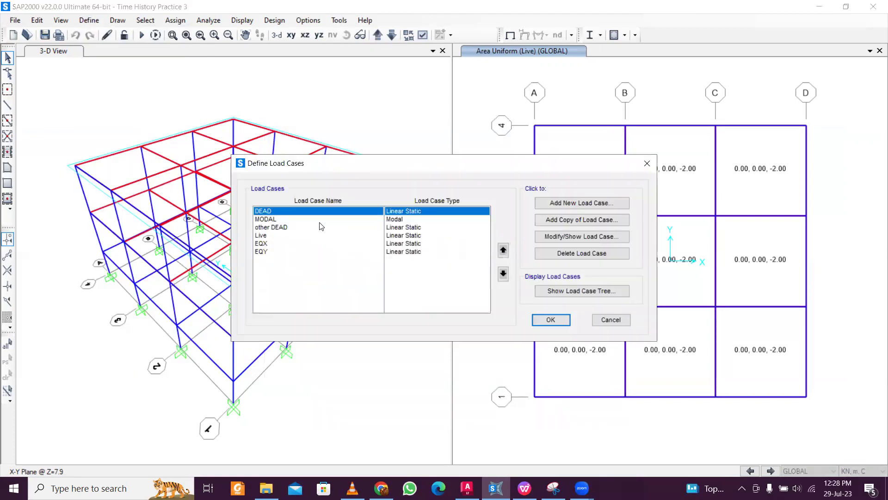
pyautogui.click(574, 202)
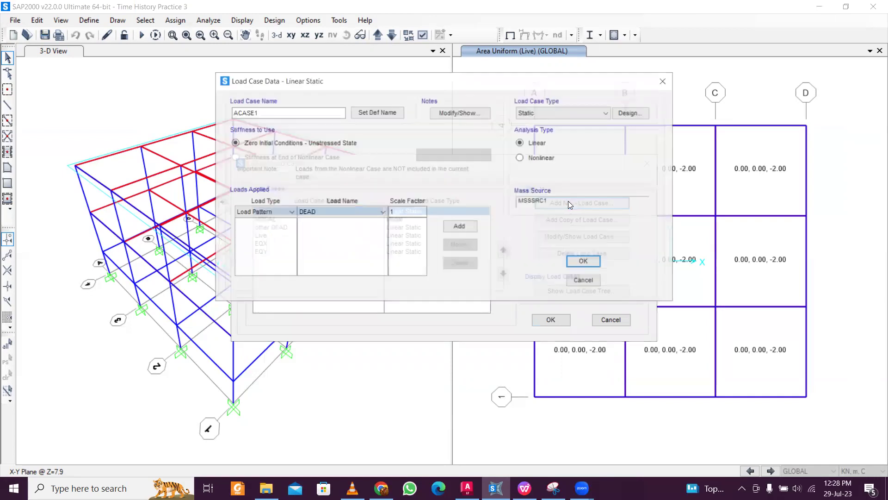
pyautogui.doubleClick(297, 109)
pyautogui.write('Time History')
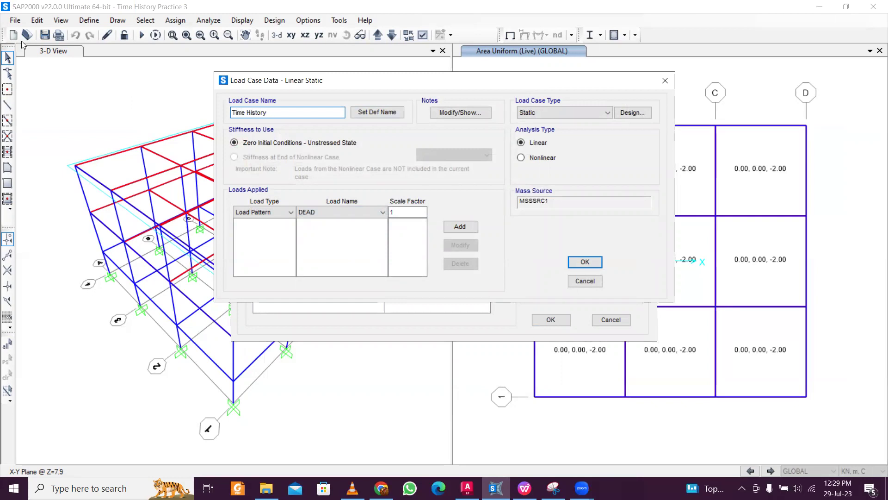
pyautogui.click(555, 112)
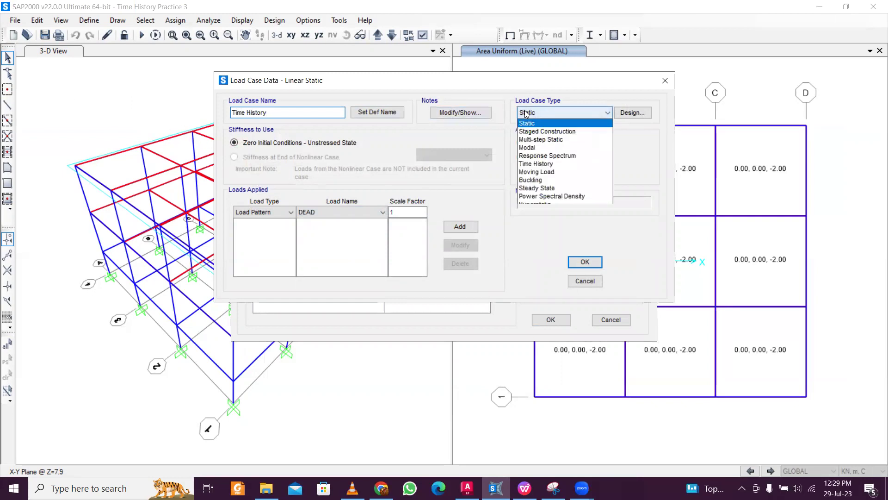
pyautogui.click(550, 165)
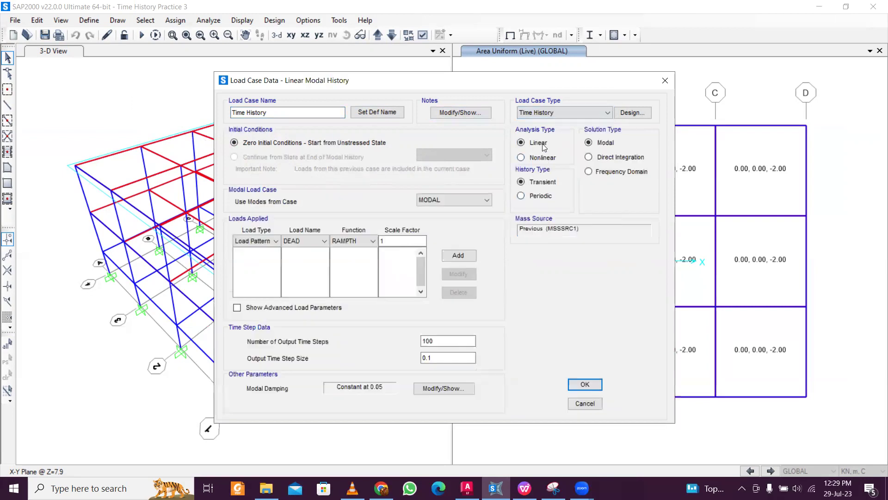
pyautogui.click(271, 243)
pyautogui.click(273, 261)
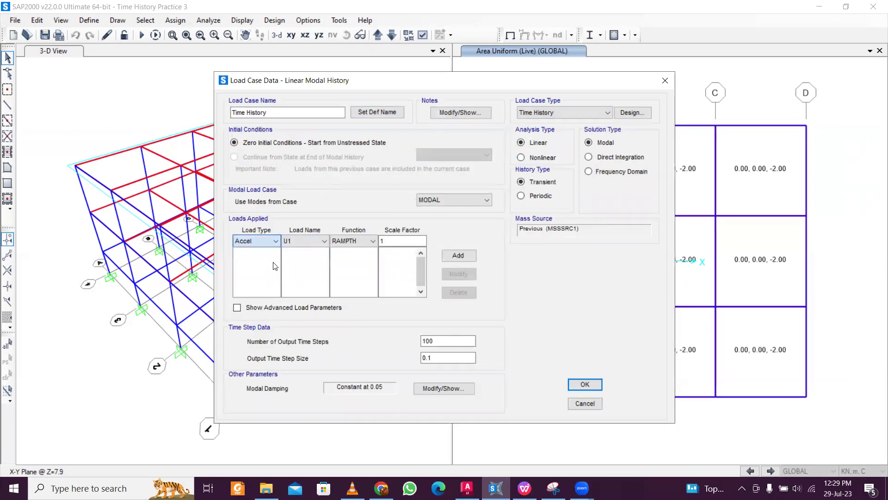
pyautogui.click(356, 238)
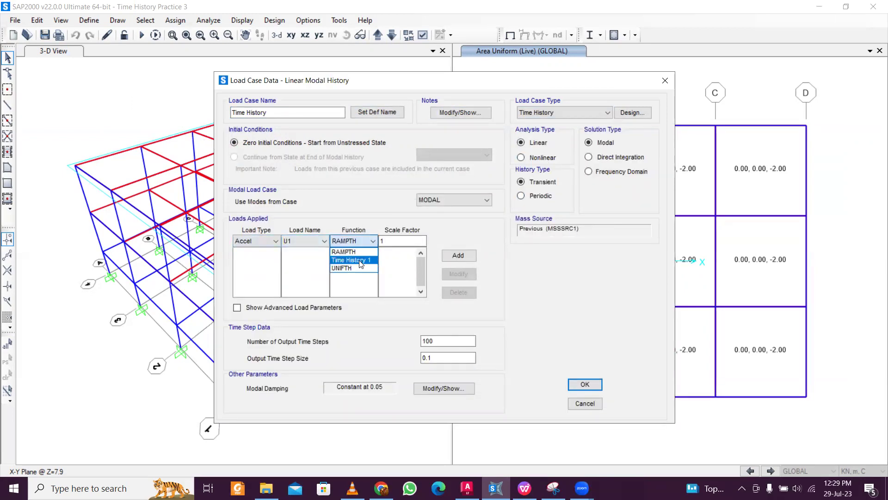
pyautogui.click(361, 262)
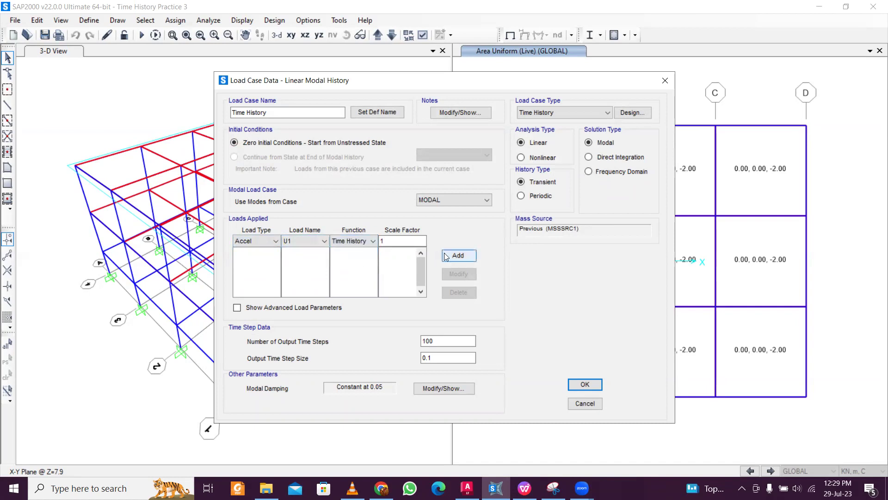
pyautogui.click(390, 240)
pyautogui.click(665, 80)
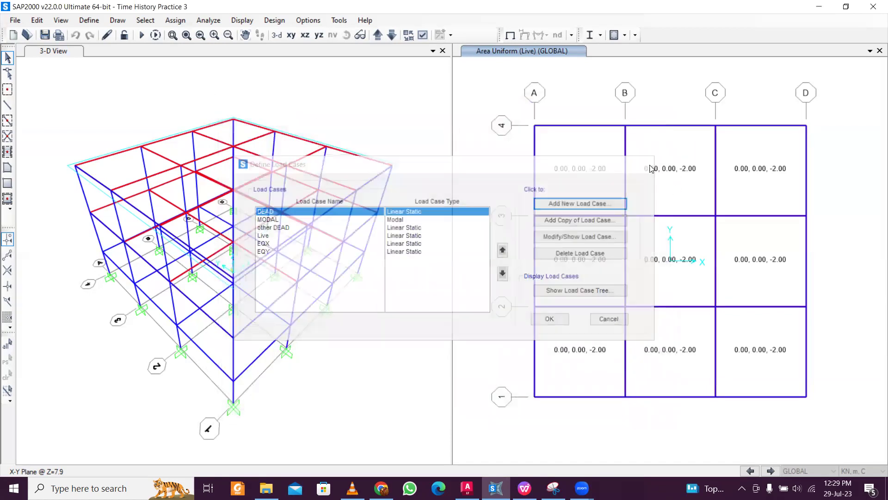
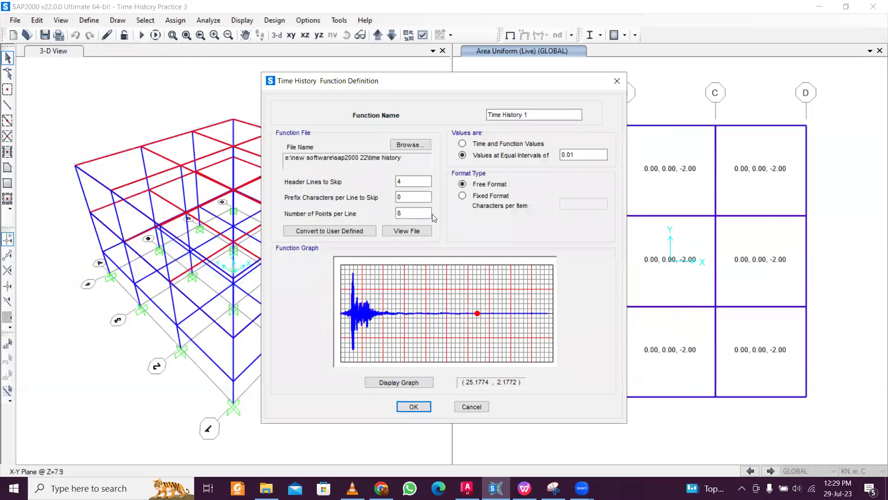
# View the file behind the Time History 1 function, read the acceleration units and point spacing, and close the function dialogs.
pyautogui.click(410, 230)
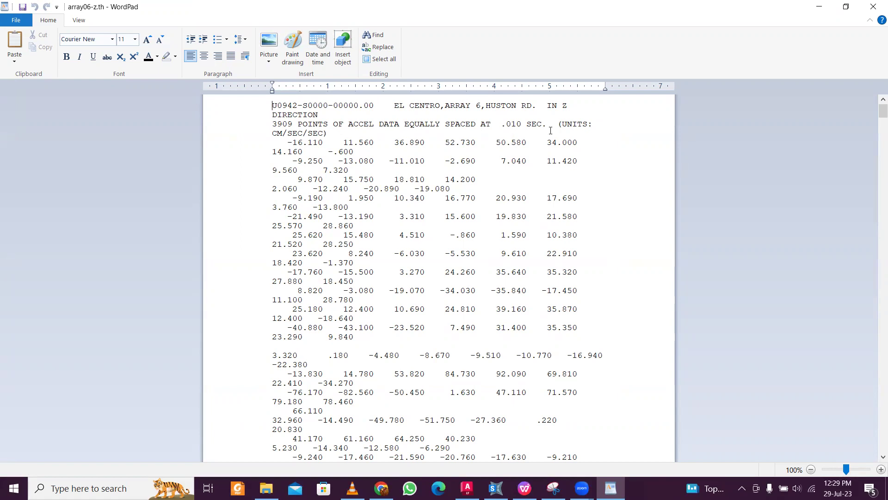
pyautogui.moveTo(519, 125)
pyautogui.mouseDown()
pyautogui.moveTo(492, 125)
pyautogui.moveTo(507, 127)
pyautogui.mouseUp()
pyautogui.click(511, 126)
pyautogui.click(508, 132)
pyautogui.click(873, 6)
pyautogui.click(617, 81)
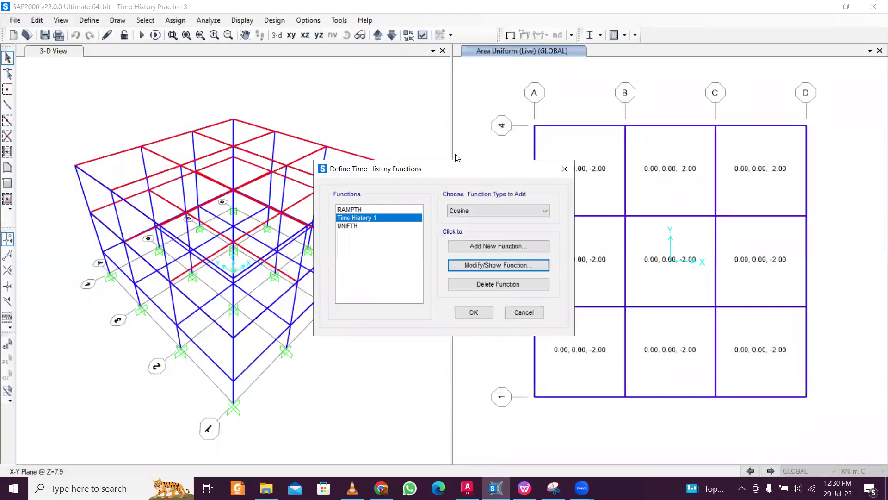
pyautogui.click(565, 169)
# Add a new load case named Time History and set its load case type to Time History.
pyautogui.click(89, 20)
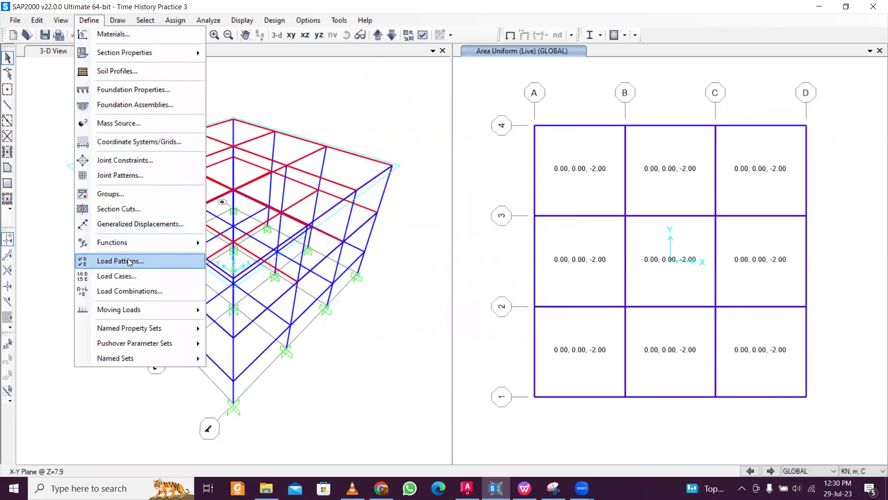
pyautogui.click(129, 276)
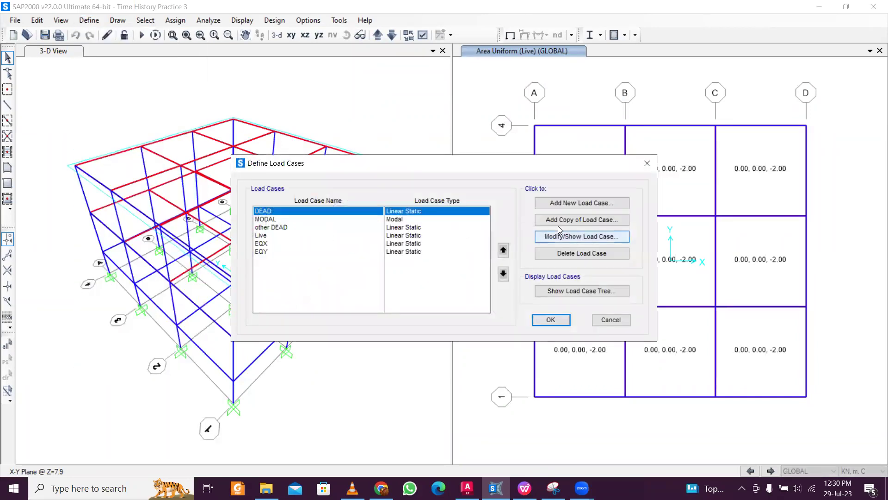
pyautogui.click(585, 205)
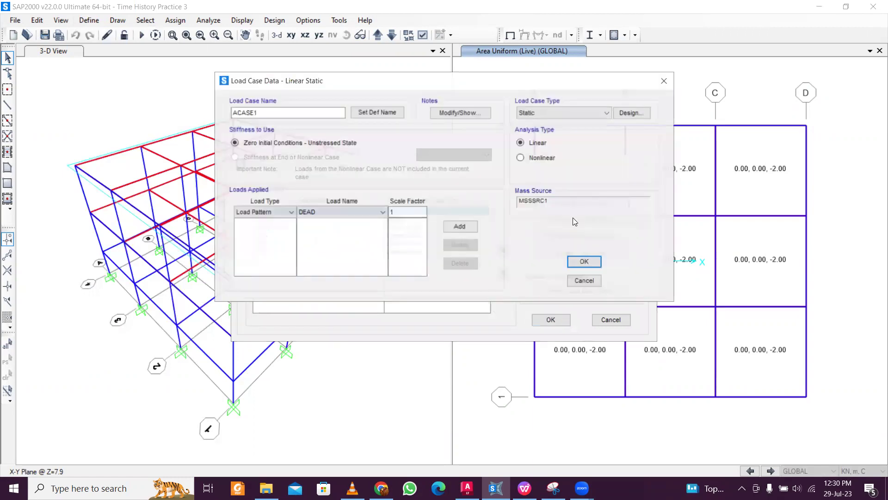
pyautogui.doubleClick(278, 113)
pyautogui.write('T')
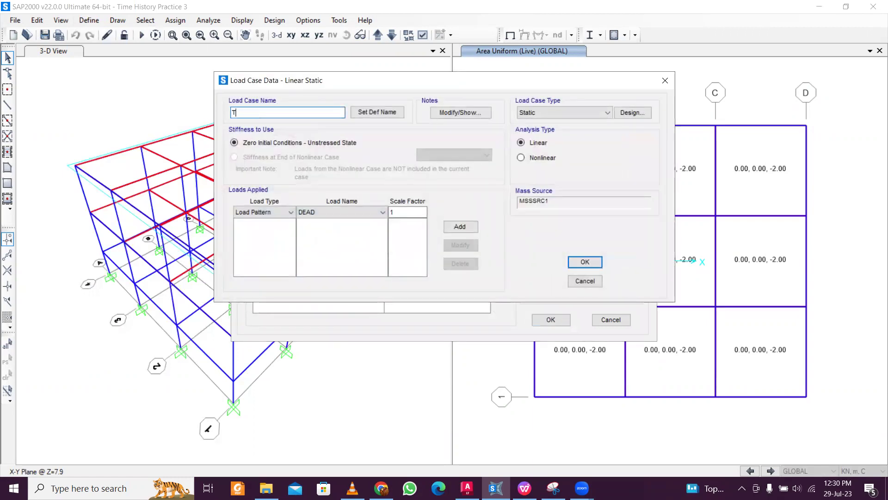
pyautogui.write('ime Historyu')
pyautogui.click(570, 113)
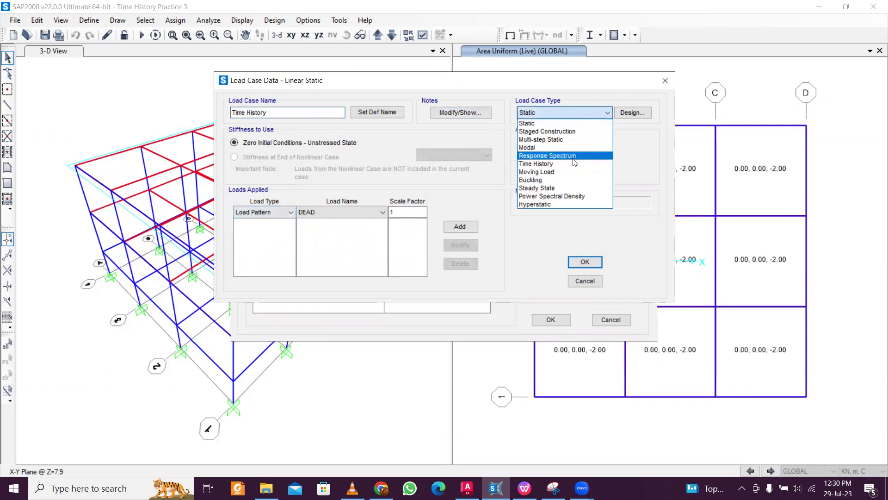
pyautogui.click(574, 164)
# Add an Accel load in direction U1 using the Time History 1 function with a scale factor of 0.01.
pyautogui.click(274, 241)
pyautogui.click(242, 254)
pyautogui.click(311, 243)
pyautogui.click(306, 250)
pyautogui.click(355, 245)
pyautogui.click(349, 258)
pyautogui.press('Tab')
pyautogui.write('0.1')
pyautogui.write('01')
pyautogui.click(453, 255)
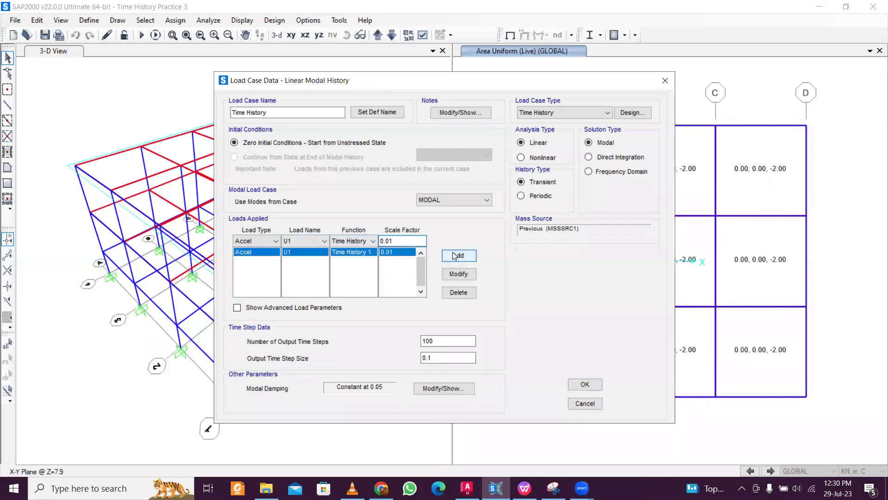
# Add a second Accel load in direction U2 with the same Time History 1 function and 0.01 scale factor.
pyautogui.click(299, 241)
pyautogui.click(296, 259)
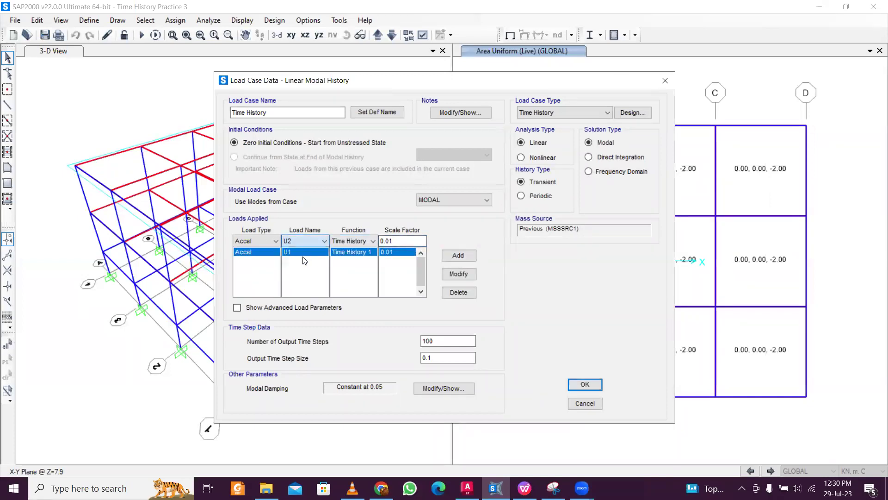
pyautogui.click(453, 256)
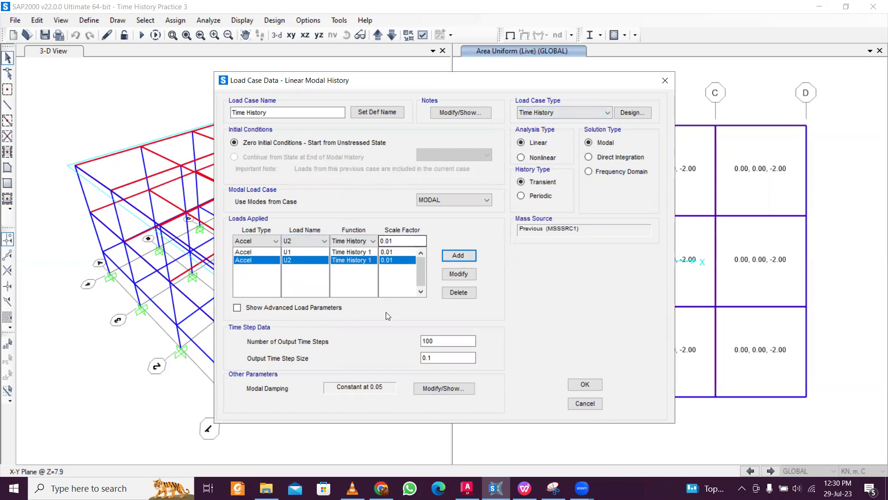
# Set the number of output time steps to 3309, edit the output time step size, and accept the load case definition.
pyautogui.moveTo(437, 342); pyautogui.dragTo(397, 344)
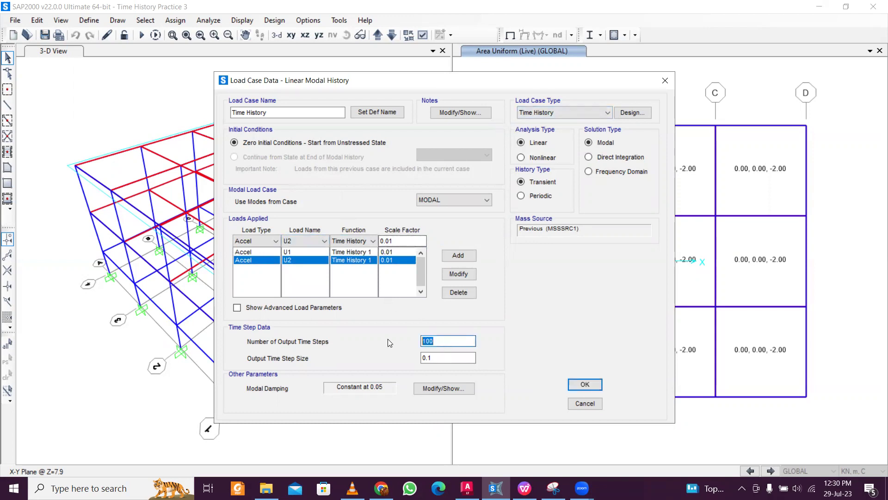
pyautogui.write('3309')
pyautogui.click(442, 357)
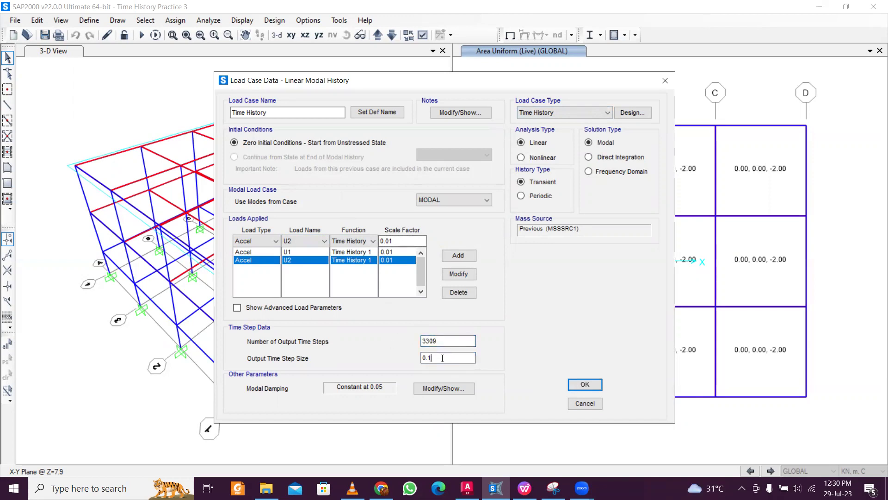
pyautogui.write('1')
pyautogui.click(585, 385)
pyautogui.click(551, 319)
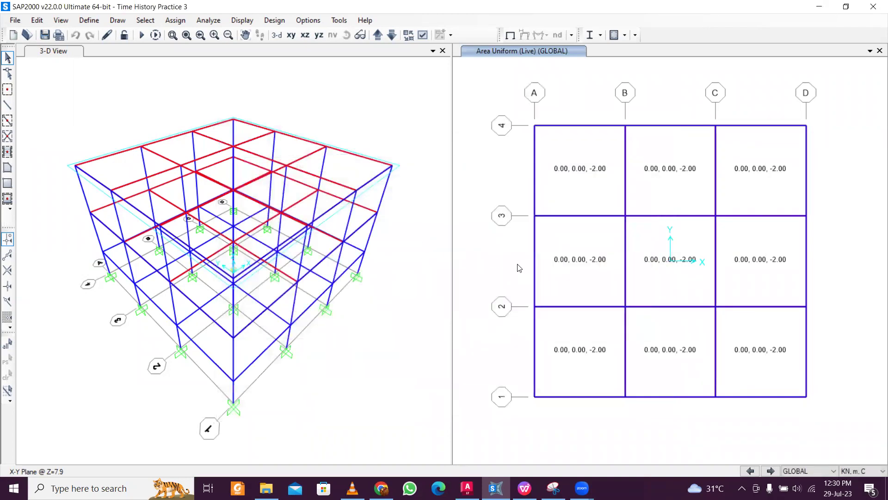
# Delete all existing load combinations, UDCON1 to UDCON10, and accept the emptied list.
pyautogui.click(90, 21)
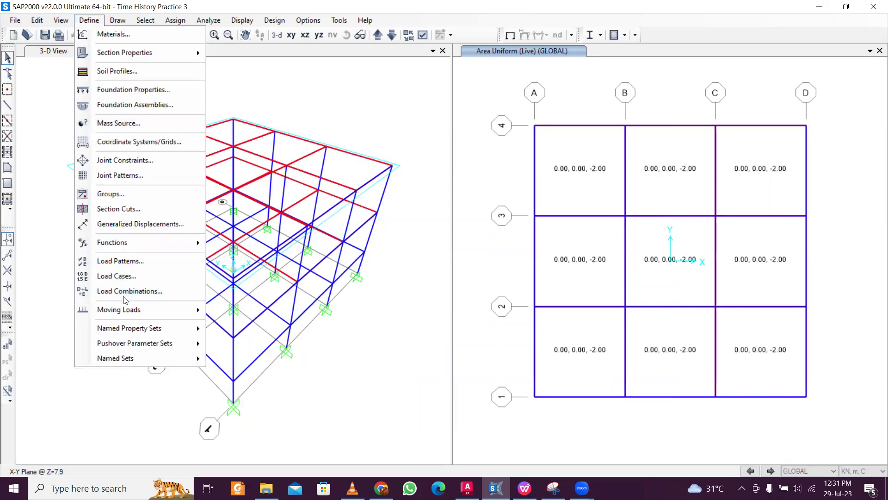
pyautogui.click(122, 293)
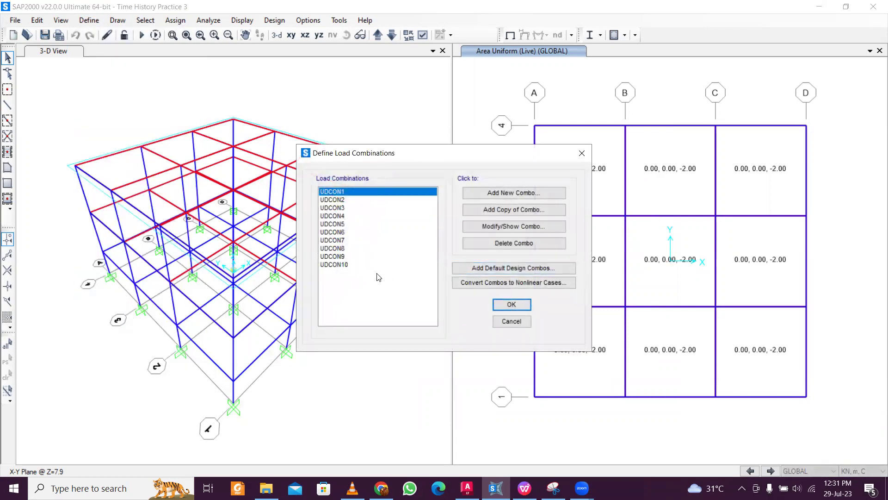
pyautogui.click(342, 200)
pyautogui.moveTo(341, 210); pyautogui.dragTo(341, 301)
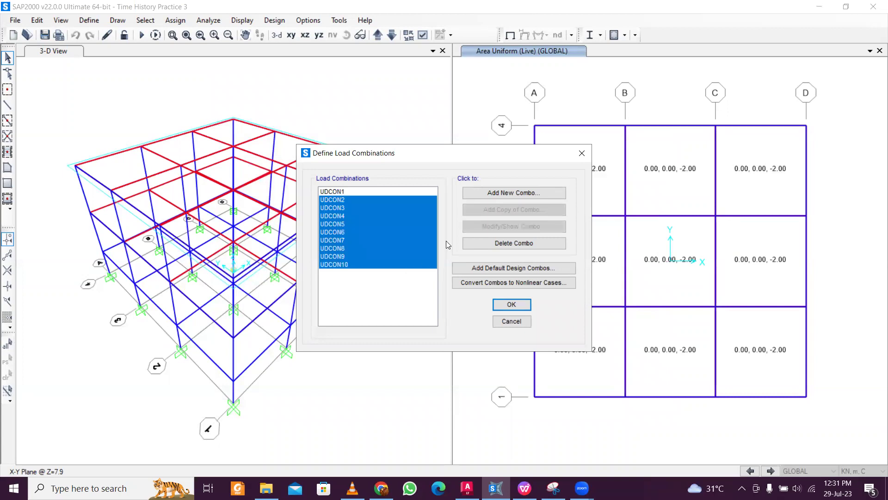
pyautogui.click(509, 245)
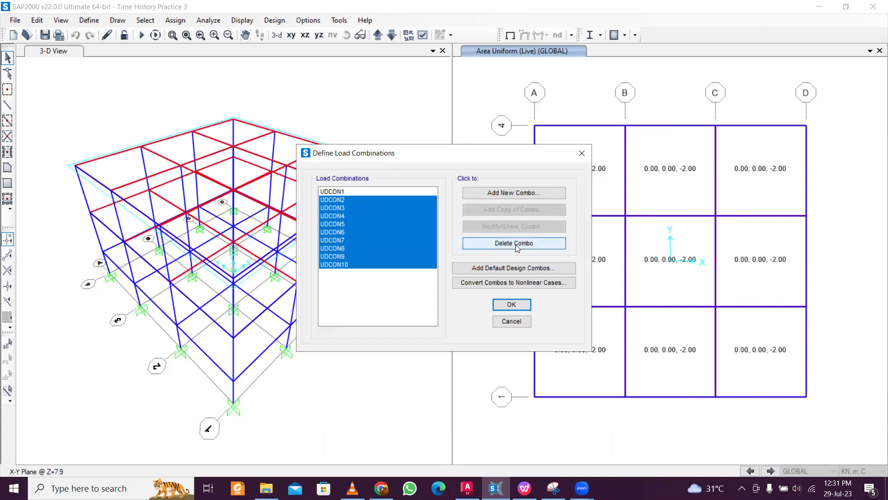
pyautogui.click(478, 242)
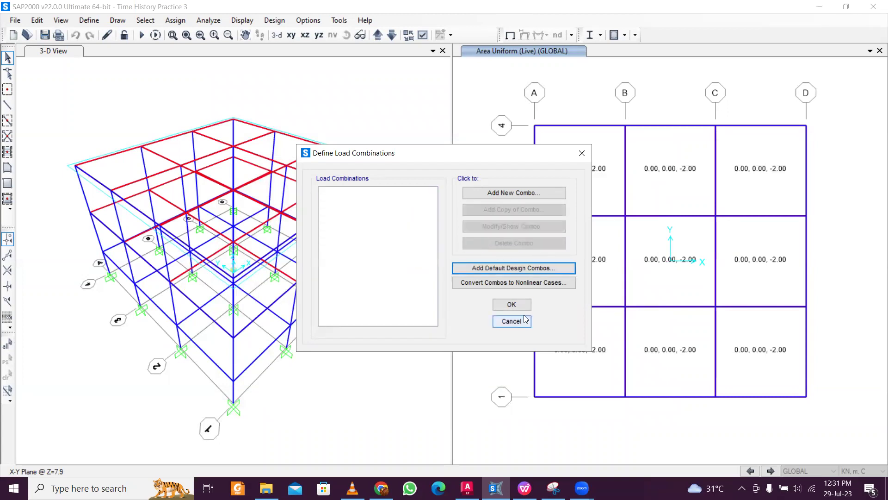
pyautogui.click(511, 304)
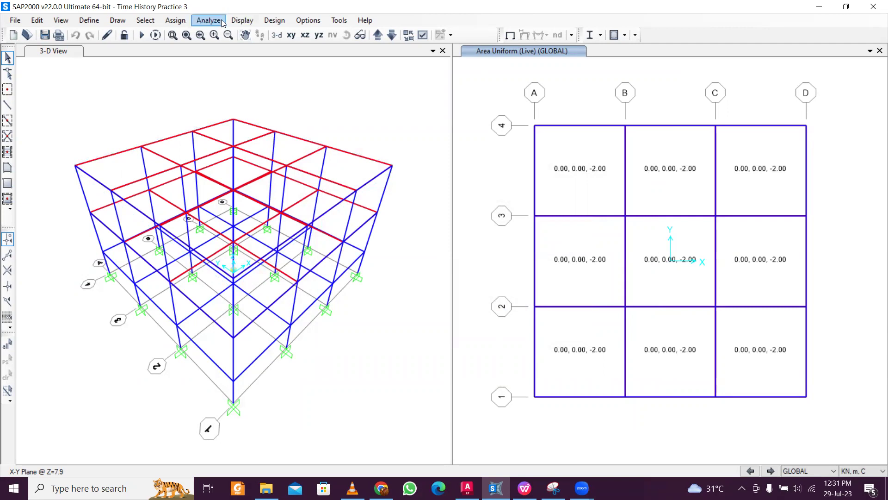
# Open the analysis run settings and set the EQX and EQY load cases to Do Not Run.
pyautogui.press('F5')
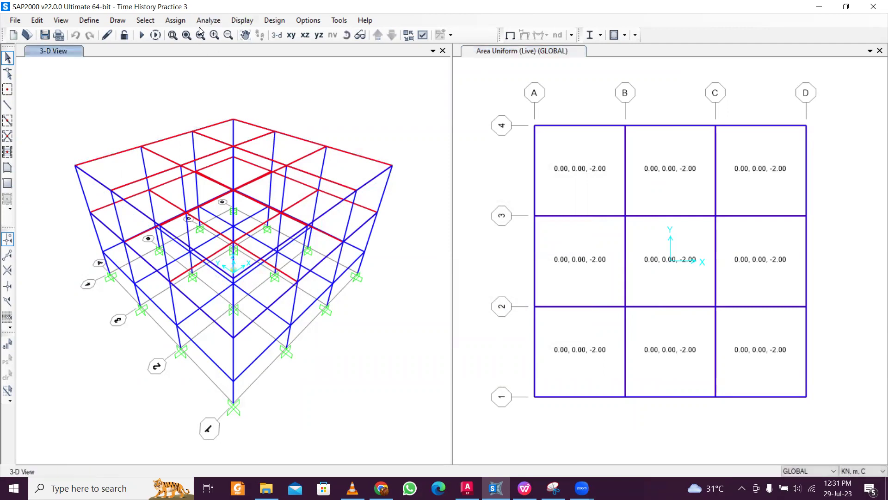
pyautogui.click(204, 21)
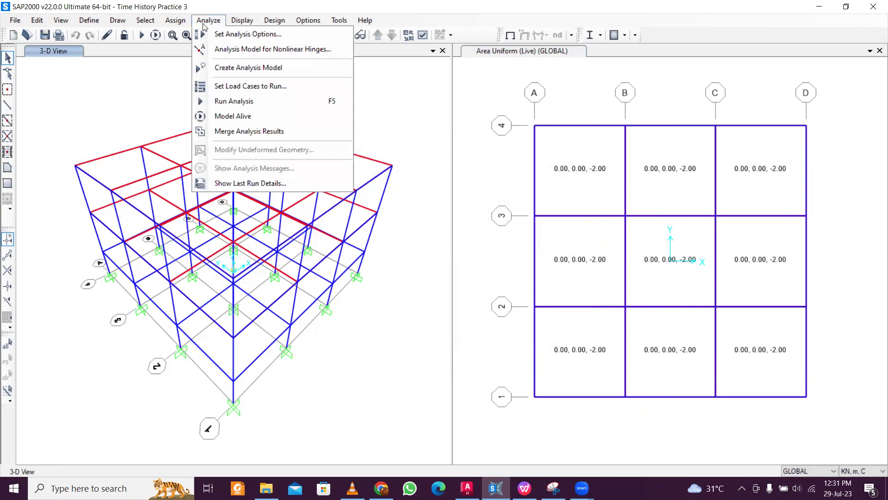
pyautogui.click(221, 101)
pyautogui.click(389, 199)
pyautogui.click(319, 191)
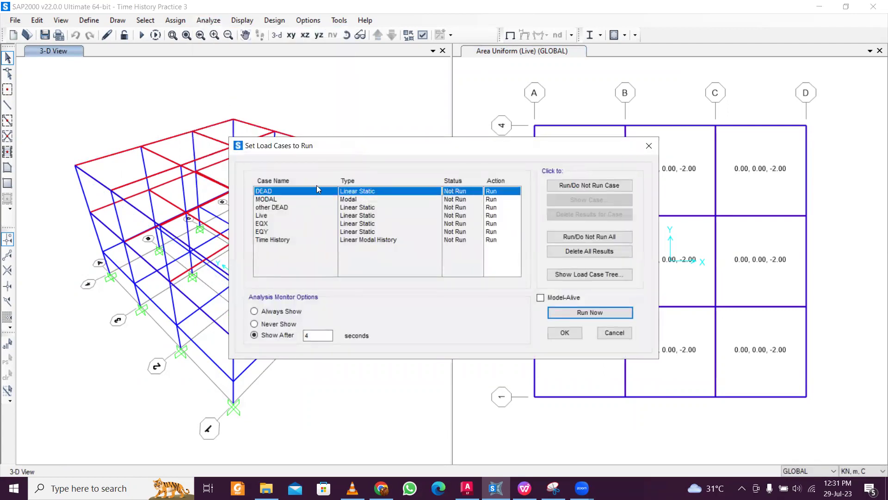
pyautogui.click(314, 216)
pyautogui.click(314, 222)
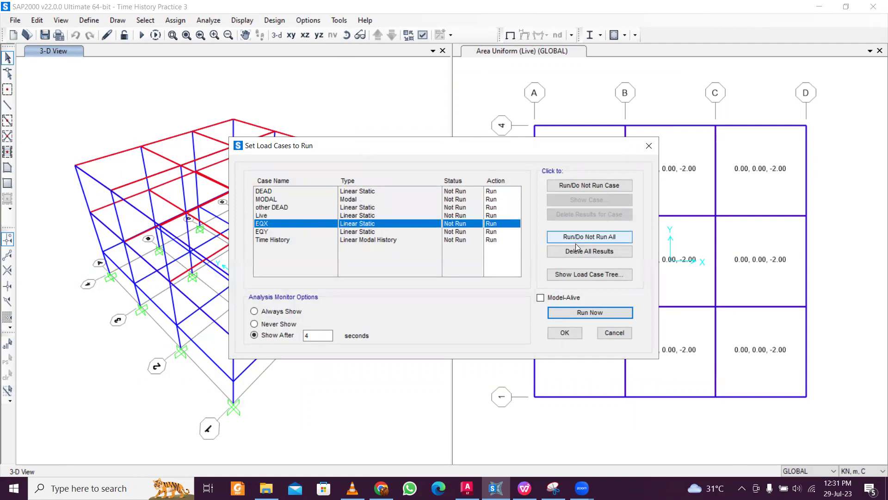
pyautogui.click(580, 186)
pyautogui.click(399, 231)
pyautogui.click(580, 186)
pyautogui.click(369, 254)
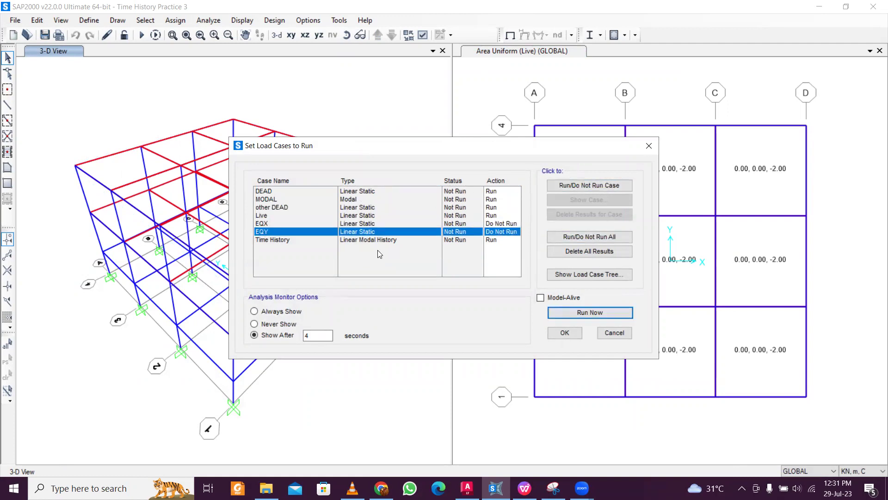
# Review the load cases still set to run and run the analysis with DEAD, MODAL, other DEAD, Live and Time History.
pyautogui.moveTo(369, 240); pyautogui.dragTo(309, 188)
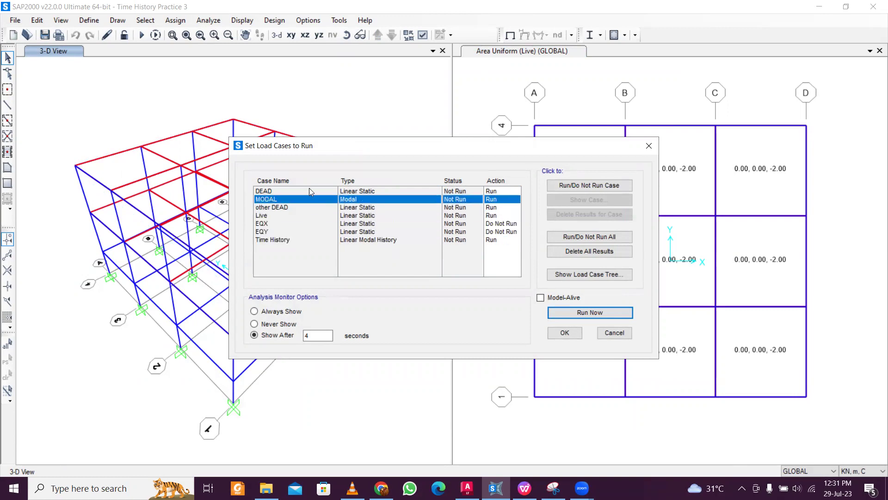
pyautogui.click(301, 215)
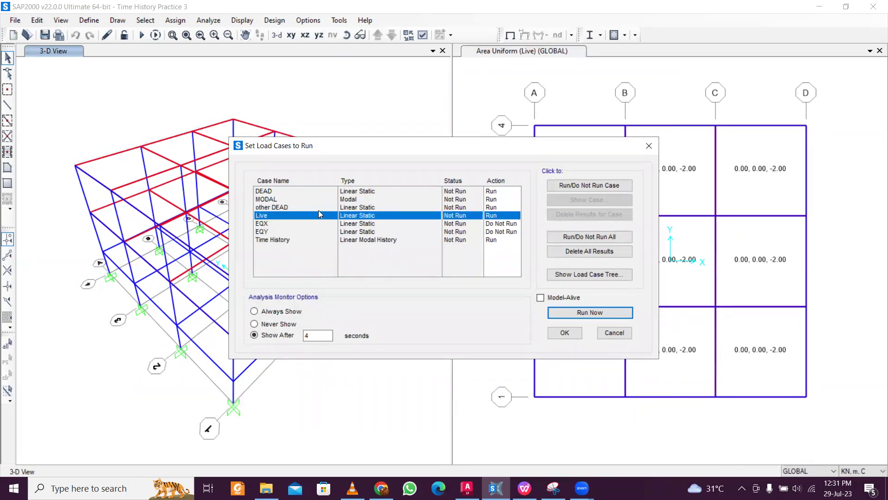
pyautogui.click(301, 199)
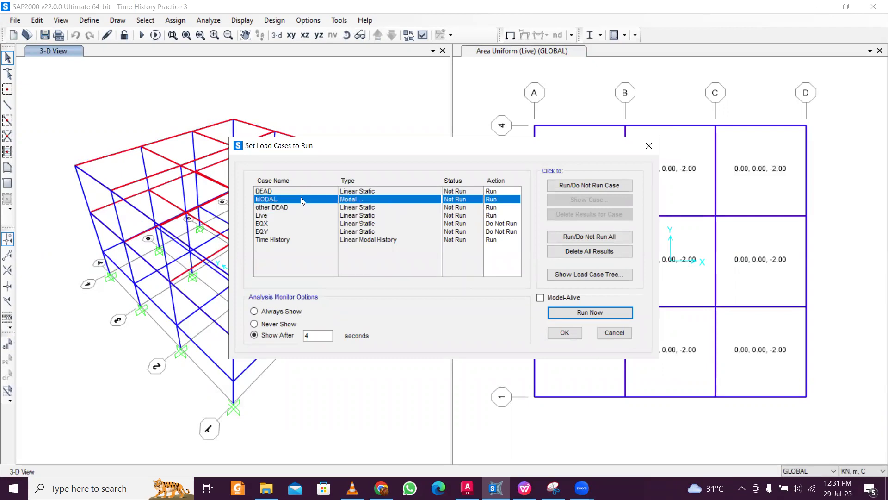
pyautogui.click(308, 192)
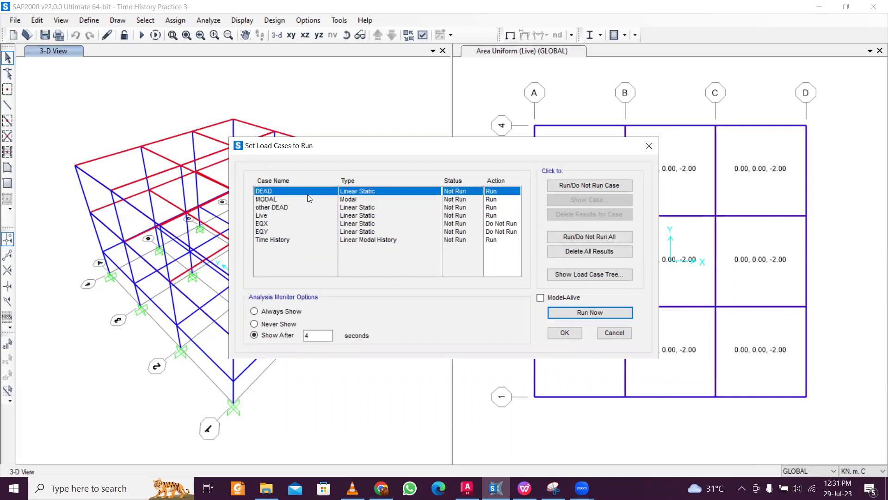
pyautogui.click(307, 199)
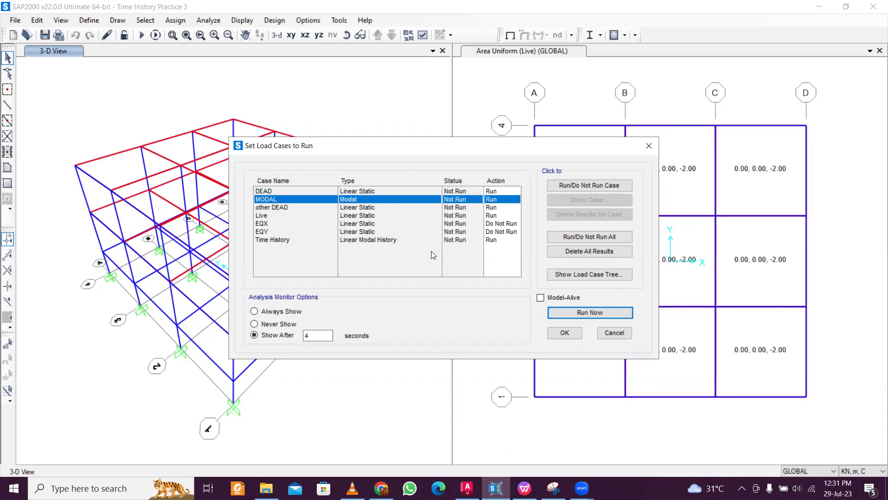
pyautogui.click(590, 313)
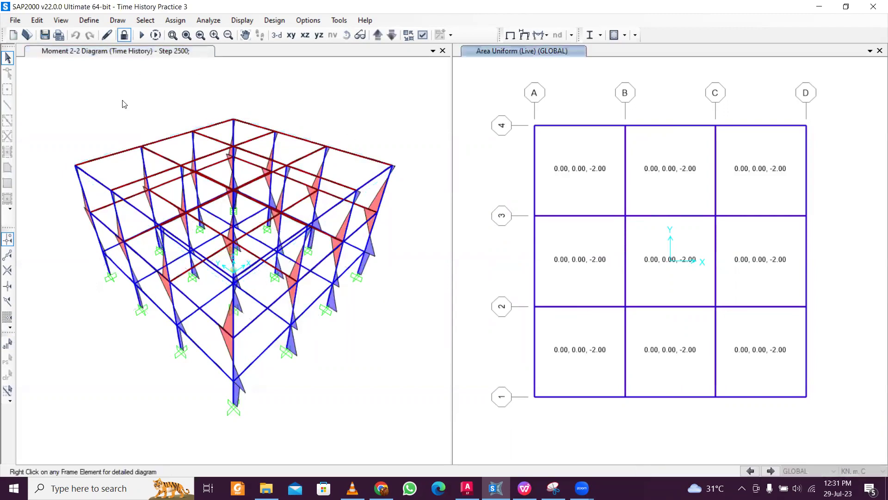
# Read the time-history warning in the analysis messages, close the messages, and show the undeformed shape in the 3-D view.
pyautogui.moveTo(325, 179); pyautogui.dragTo(363, 182)
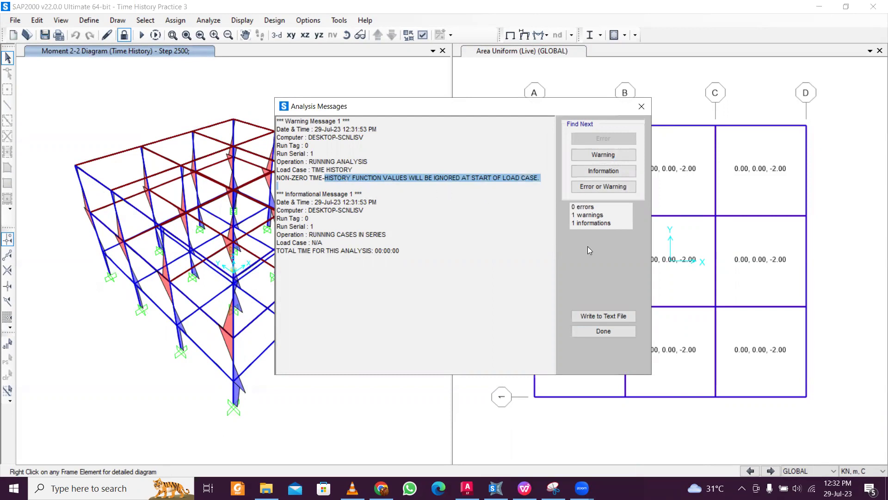
pyautogui.click(623, 330)
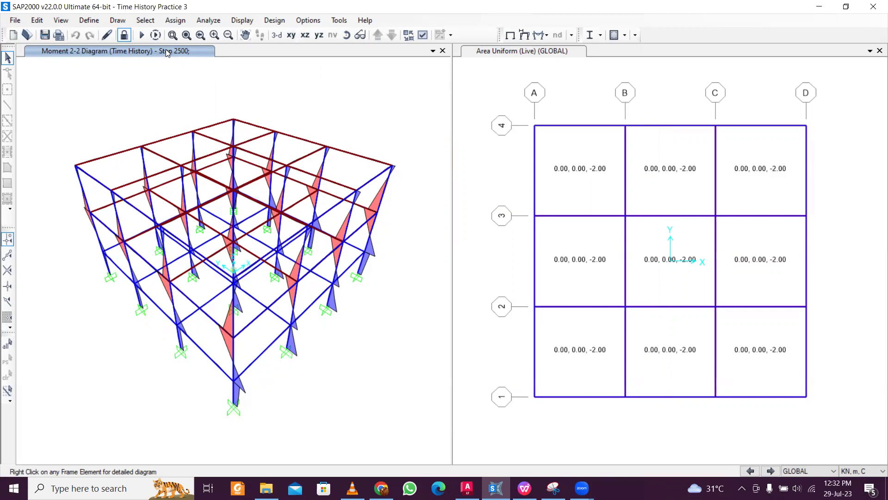
pyautogui.click(511, 35)
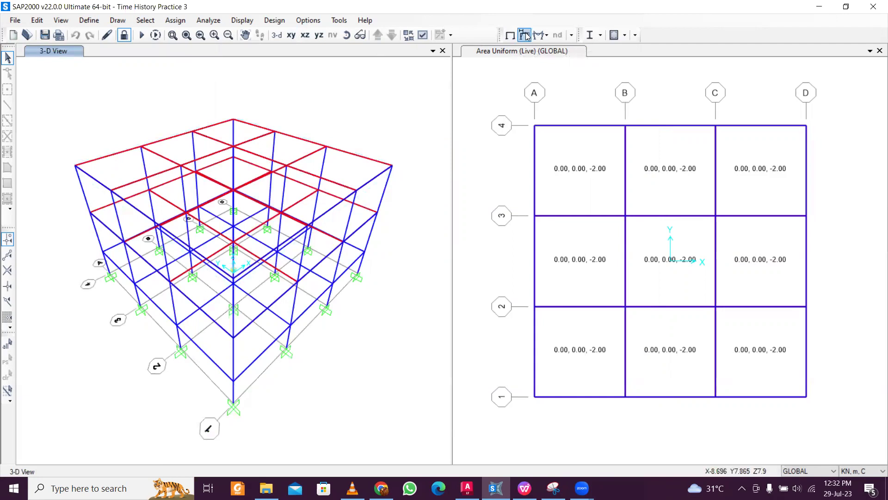
# Display the Time History deformed shape as Absolute Displacement with Ux contours, entering a time of 50 sec.
pyautogui.click(523, 36)
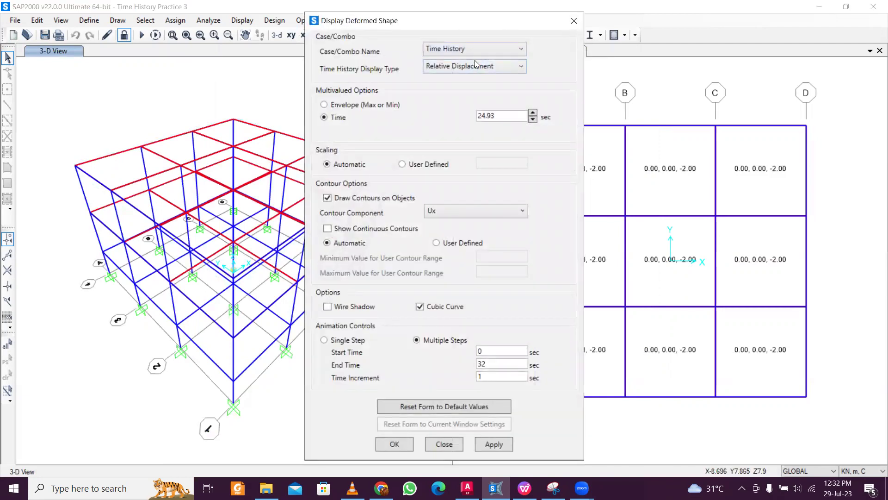
pyautogui.click(474, 49)
pyautogui.click(473, 49)
pyautogui.click(472, 68)
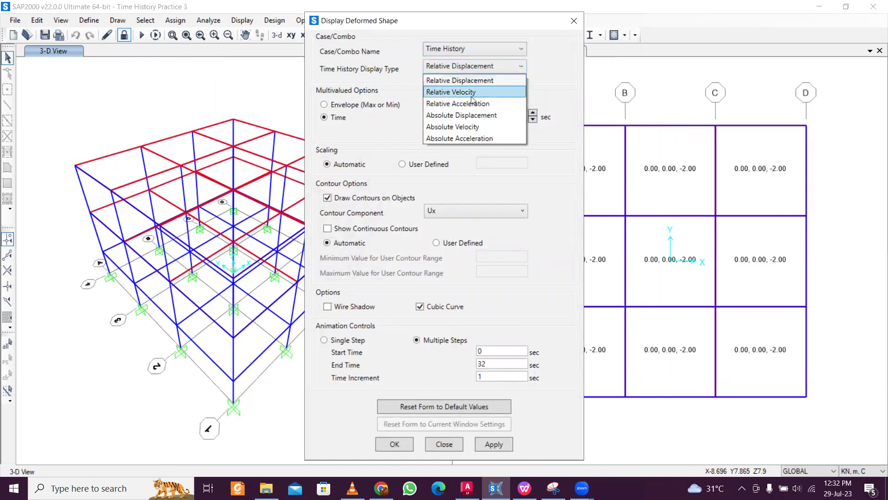
pyautogui.click(471, 111)
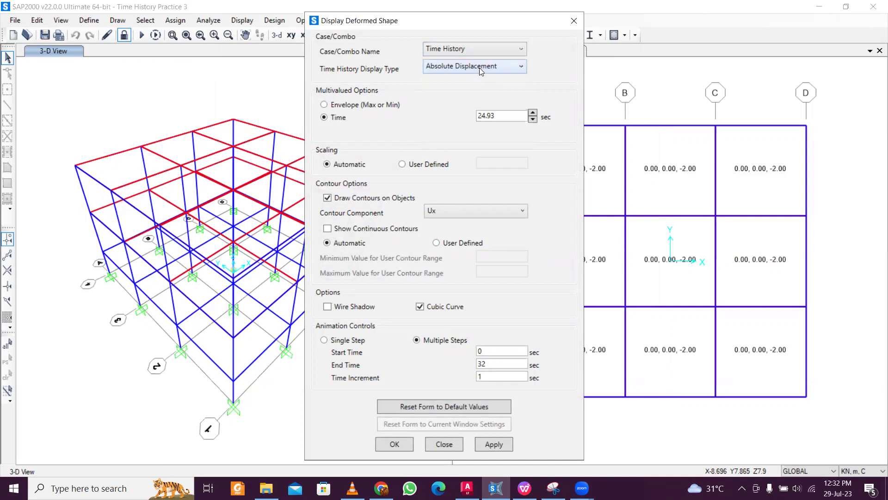
pyautogui.click(478, 68)
pyautogui.click(481, 113)
pyautogui.moveTo(512, 120); pyautogui.dragTo(445, 122)
pyautogui.write('50')
pyautogui.click(494, 447)
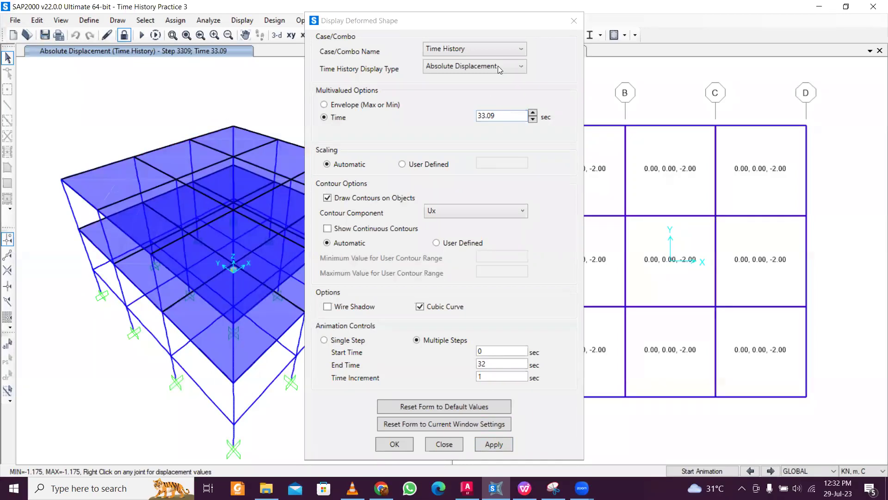
# Switch the Time History deformed shape to Relative Displacement at a time of 5 sec and apply it to the 3-D view.
pyautogui.moveTo(519, 21); pyautogui.dragTo(522, 34)
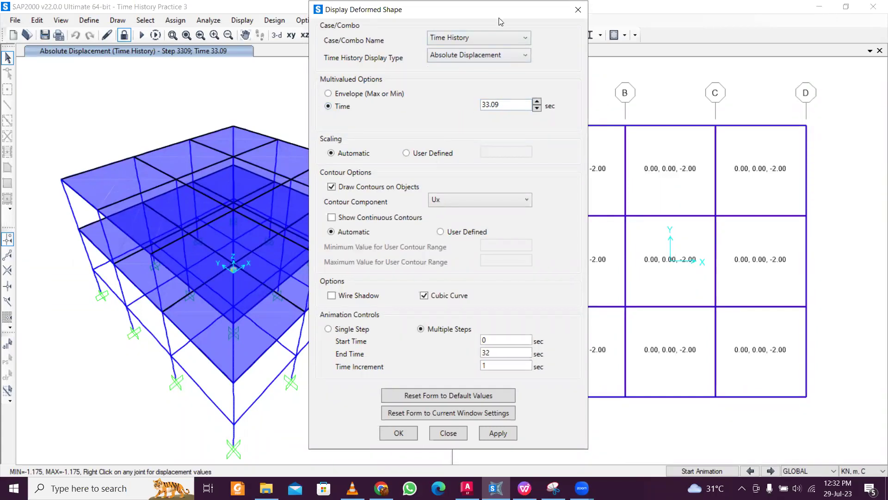
pyautogui.moveTo(504, 12); pyautogui.dragTo(633, 11)
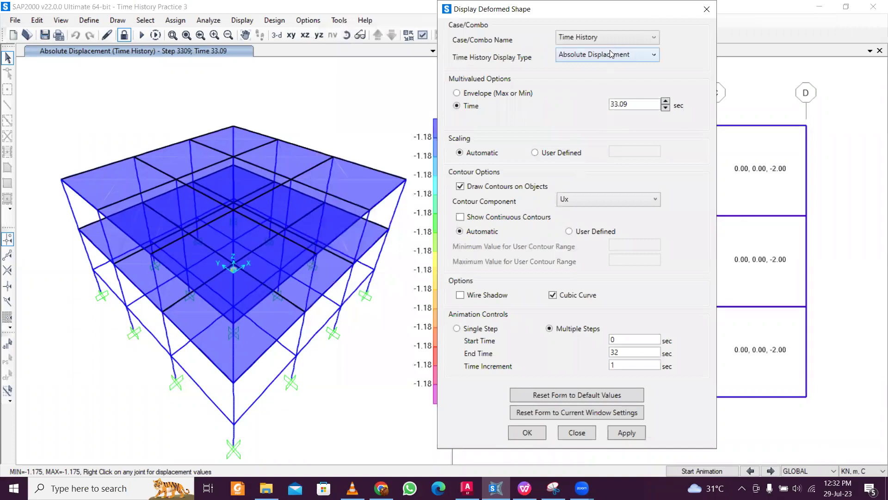
pyautogui.click(610, 54)
pyautogui.click(612, 67)
pyautogui.moveTo(646, 105); pyautogui.dragTo(602, 109)
pyautogui.write('5')
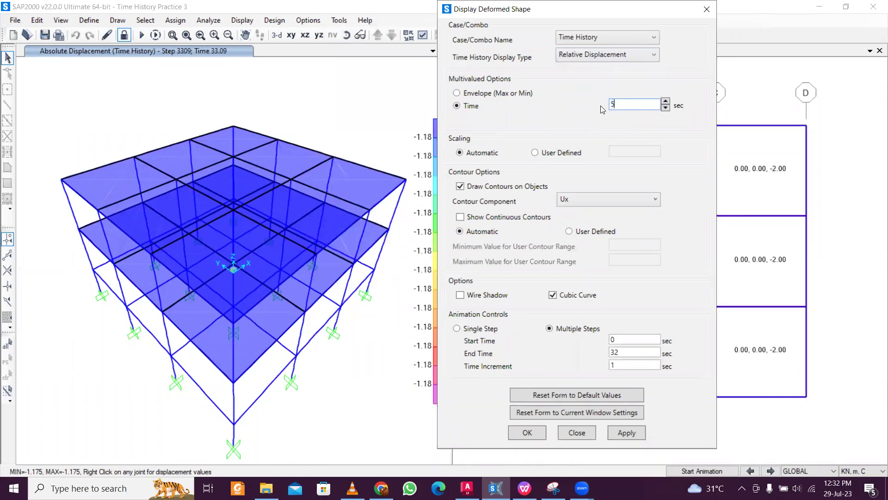
pyautogui.click(635, 433)
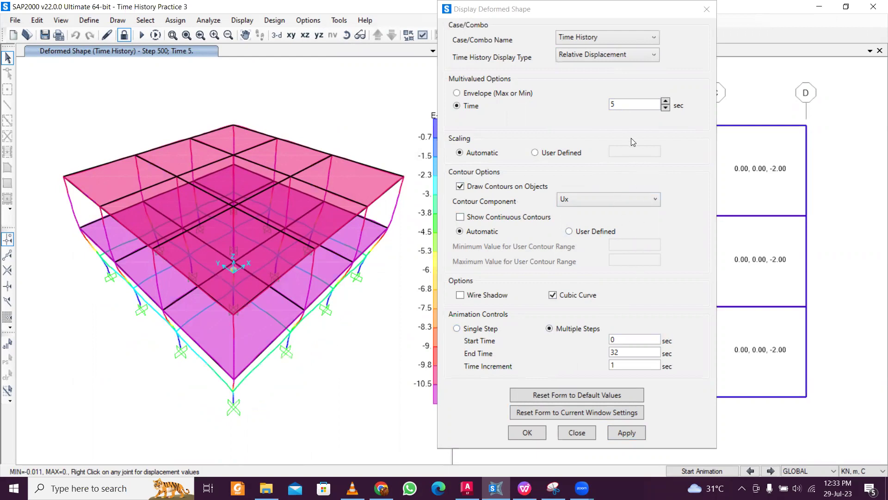
# Accept the deformed shape settings, play the animation of the frame's displacement, and stop it.
pyautogui.click(626, 434)
pyautogui.click(529, 436)
pyautogui.click(697, 470)
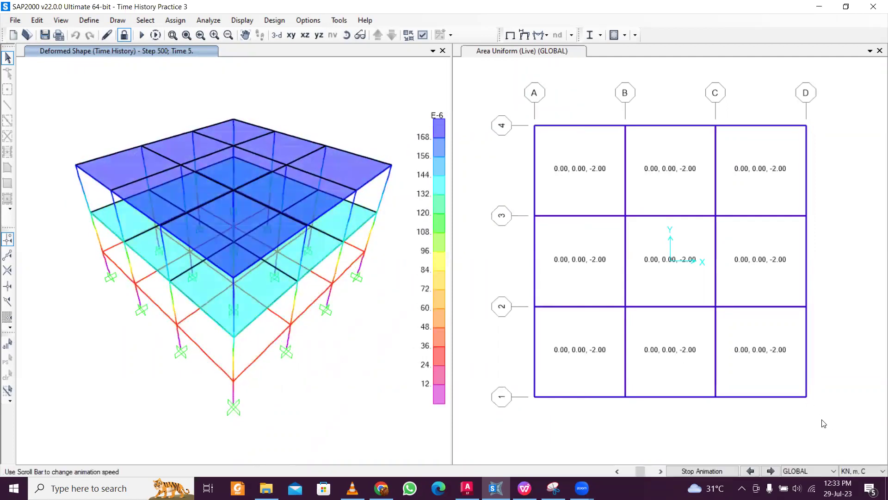
pyautogui.click(713, 471)
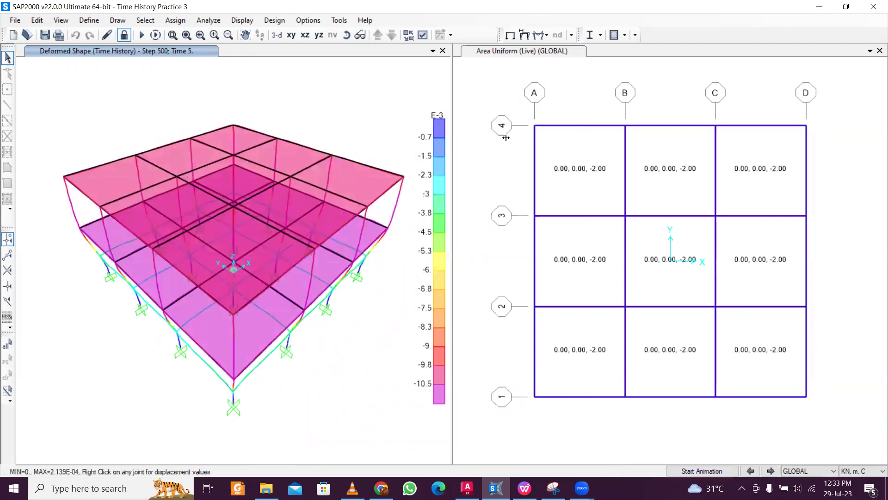
pyautogui.click(526, 37)
pyautogui.click(521, 66)
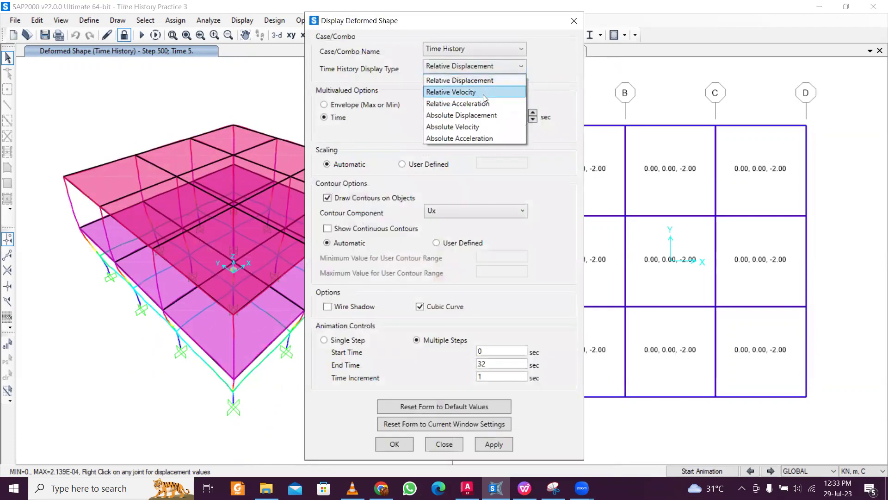
pyautogui.click(574, 22)
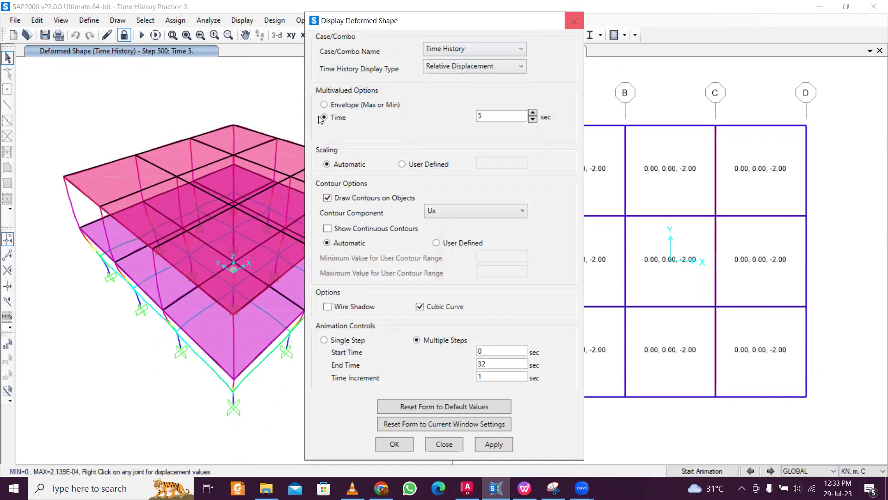
pyautogui.click(573, 22)
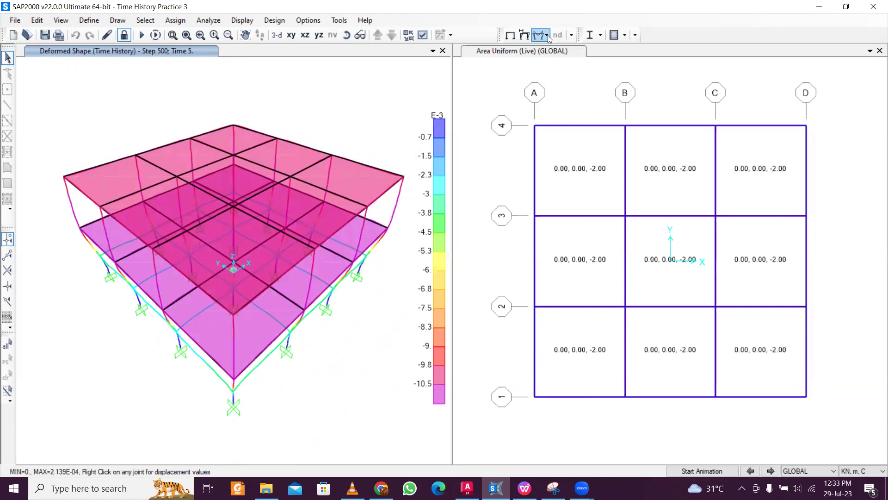
pyautogui.click(242, 21)
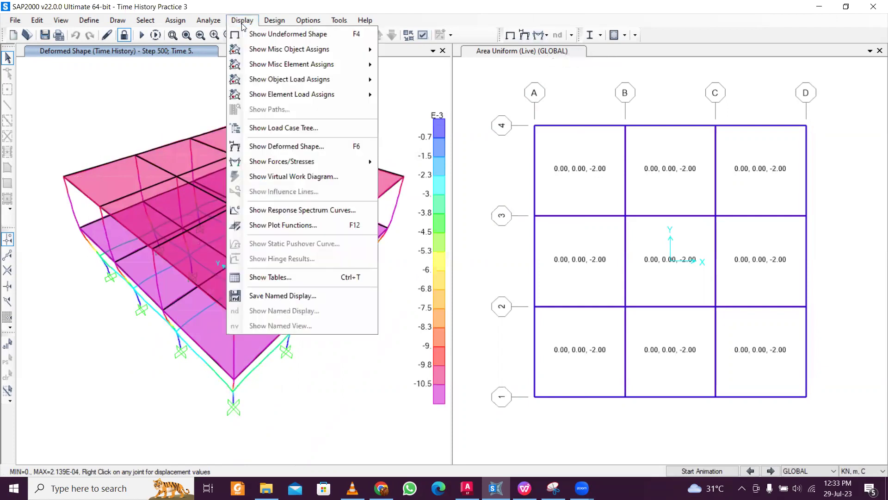
pyautogui.click(328, 225)
pyautogui.press('Escape')
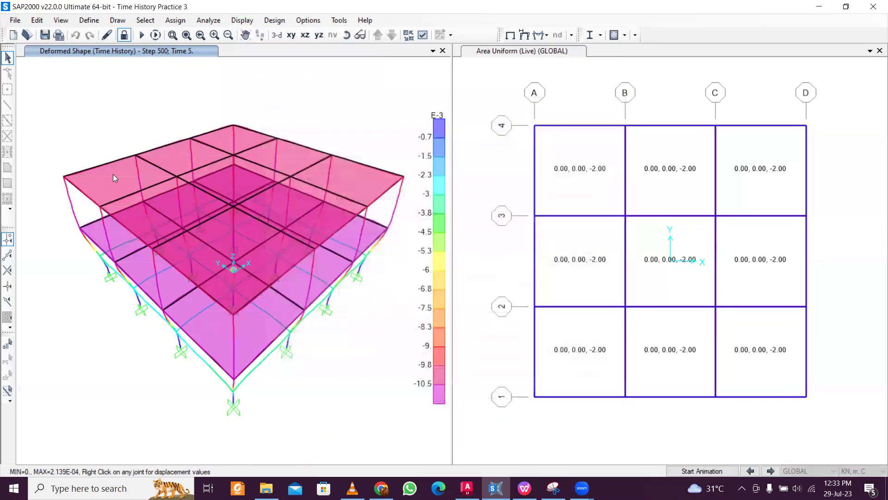
# Show the undeformed shape and look up the label of the roof corner joint at X -6, Y 6, Z 7.9.
pyautogui.rightClick(63, 177)
pyautogui.press('Escape')
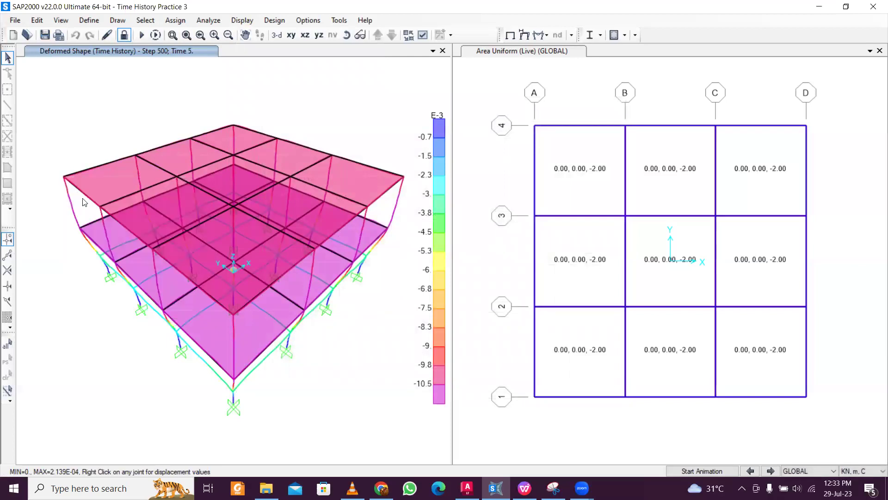
pyautogui.press('F4')
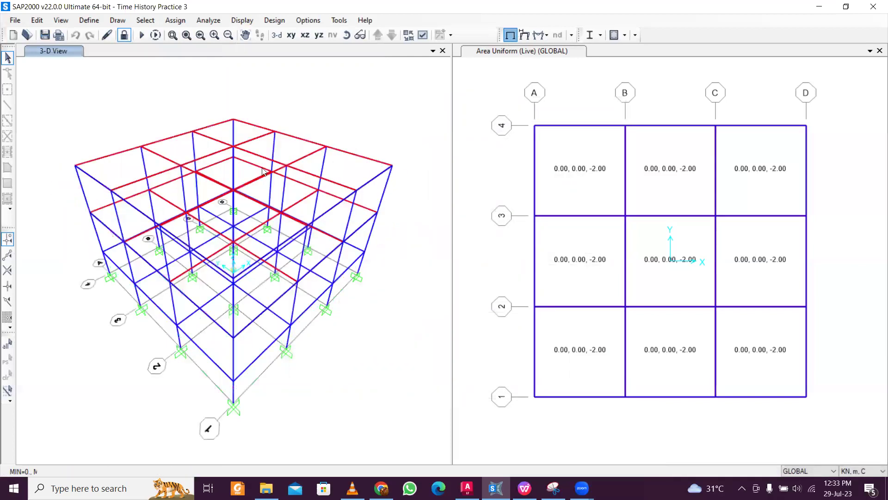
pyautogui.rightClick(75, 165)
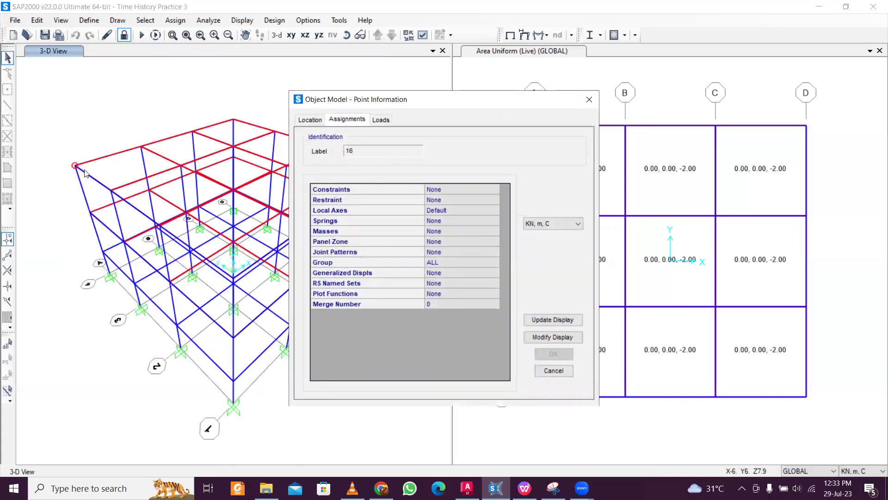
pyautogui.click(585, 102)
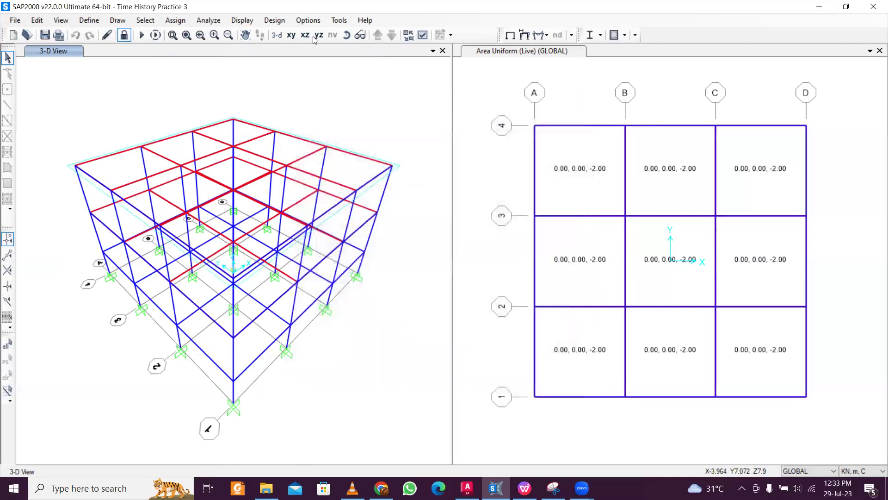
# Define a Joint Disps/Forces plot function for joint 16 with vector type Displ and component UX, and accept the function list.
pyautogui.click(242, 19)
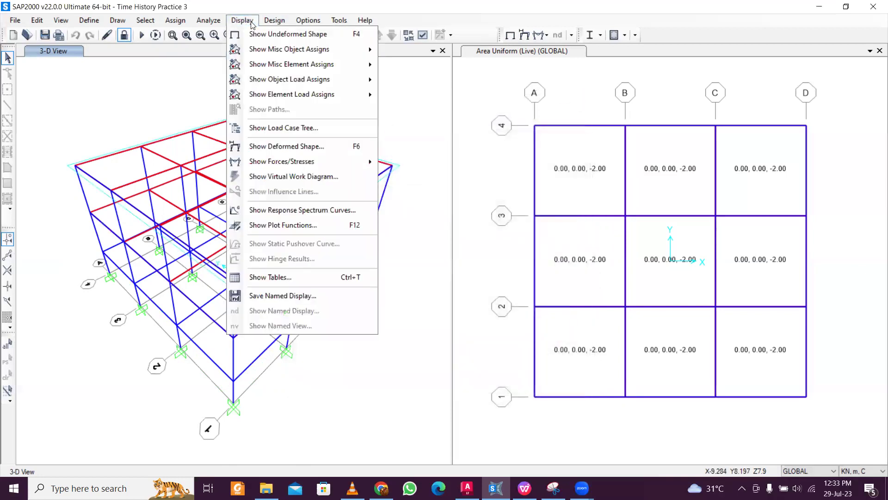
pyautogui.click(305, 225)
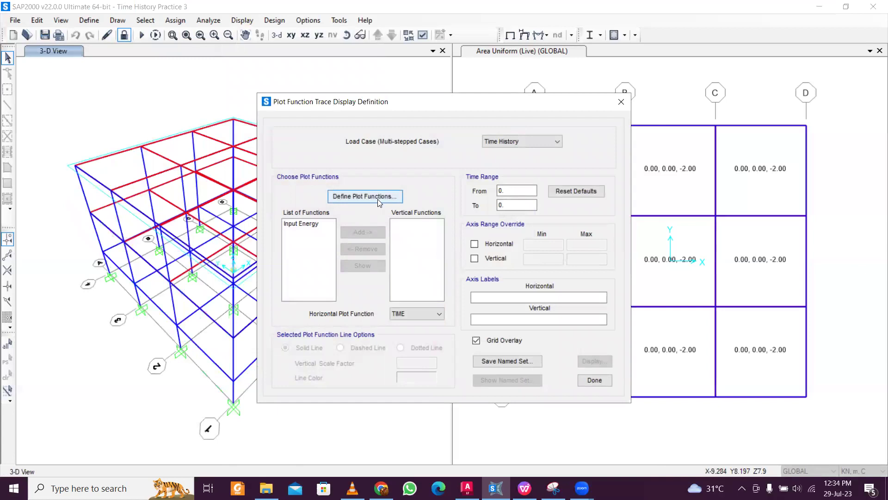
pyautogui.click(375, 197)
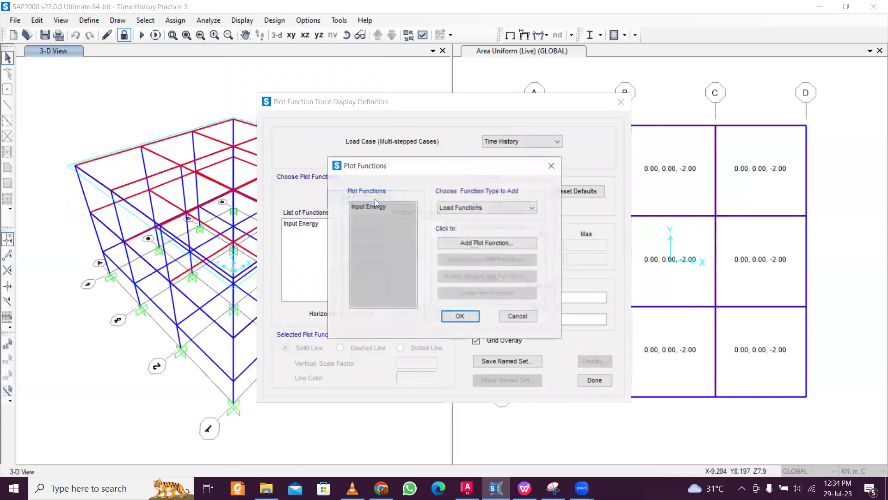
pyautogui.click(448, 210)
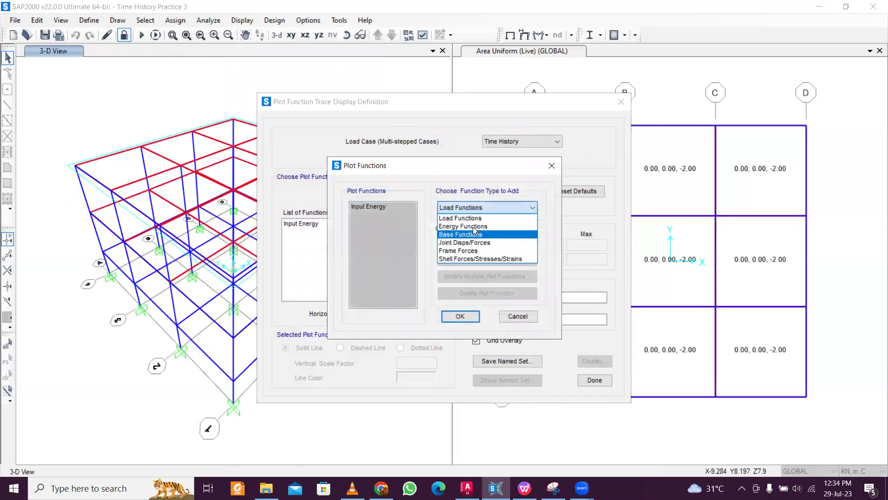
pyautogui.click(481, 244)
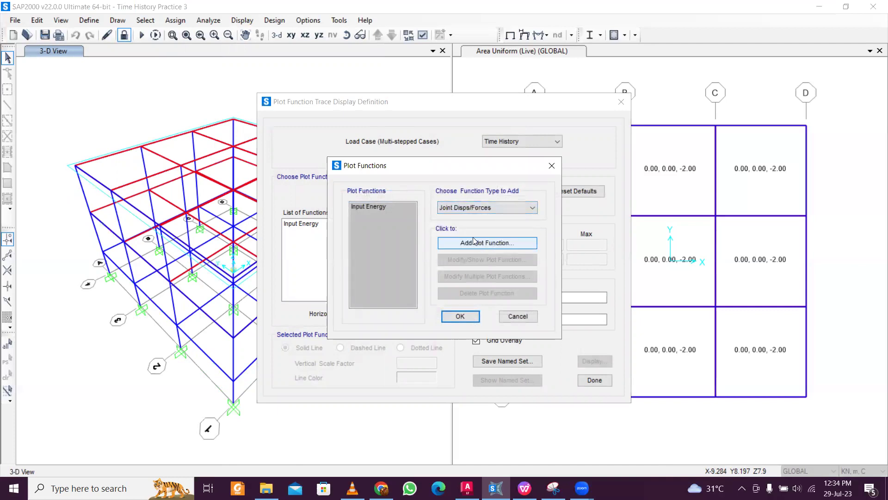
pyautogui.click(488, 244)
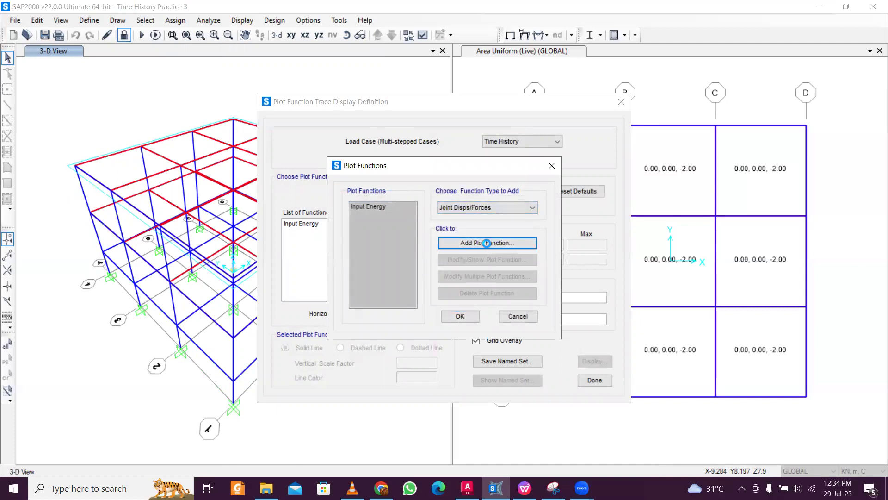
pyautogui.click(508, 217)
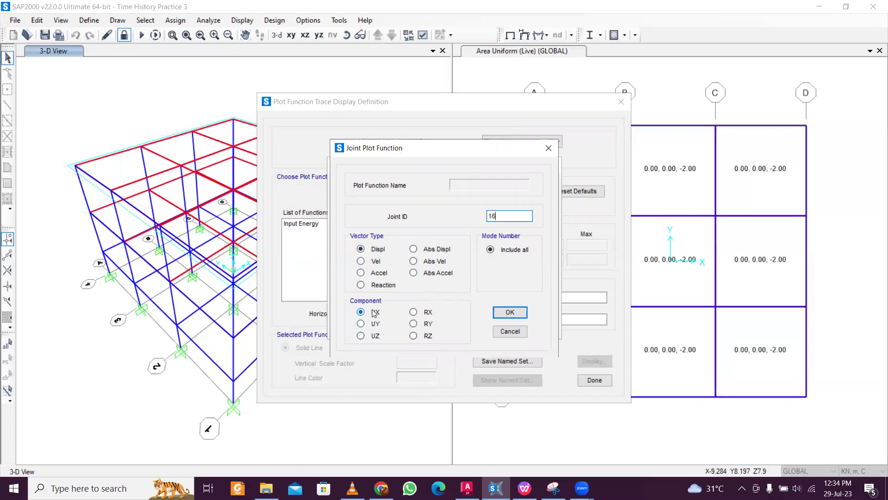
pyautogui.click(510, 313)
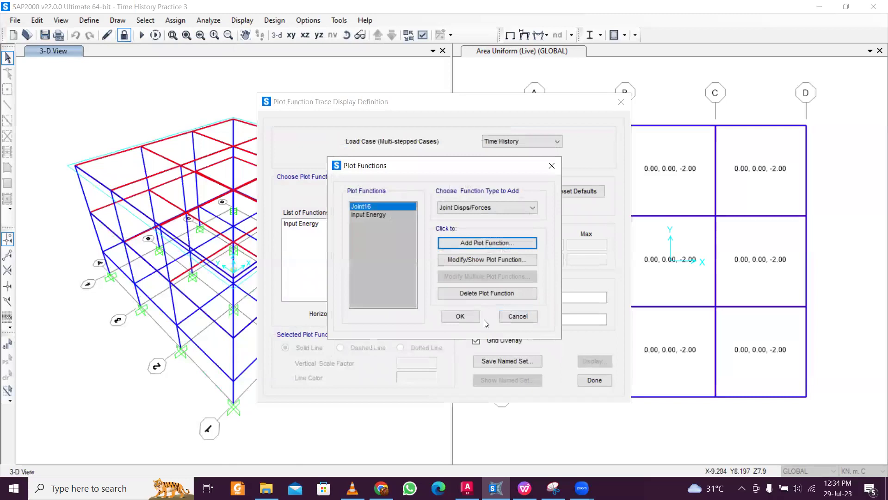
pyautogui.click(462, 318)
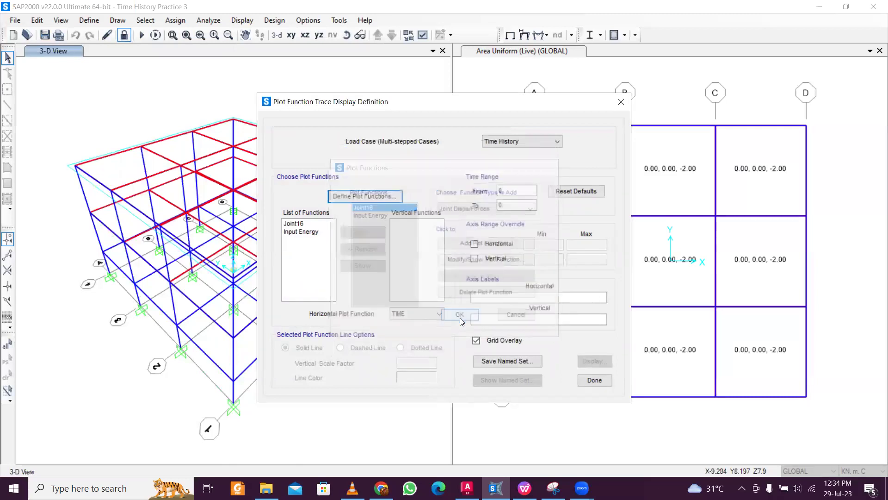
# Add the joint 16 function as the vertical function, display its Time History trace against TIME, and close the plot windows.
pyautogui.click(296, 224)
pyautogui.click(370, 232)
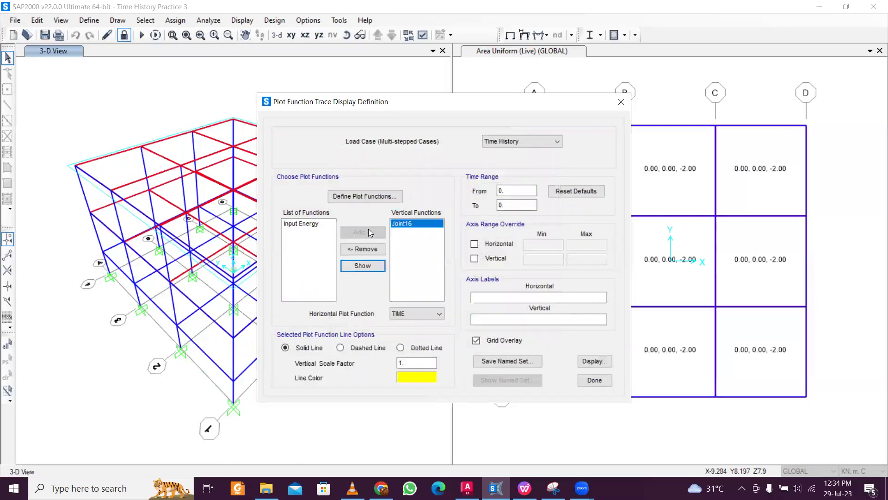
pyautogui.click(594, 361)
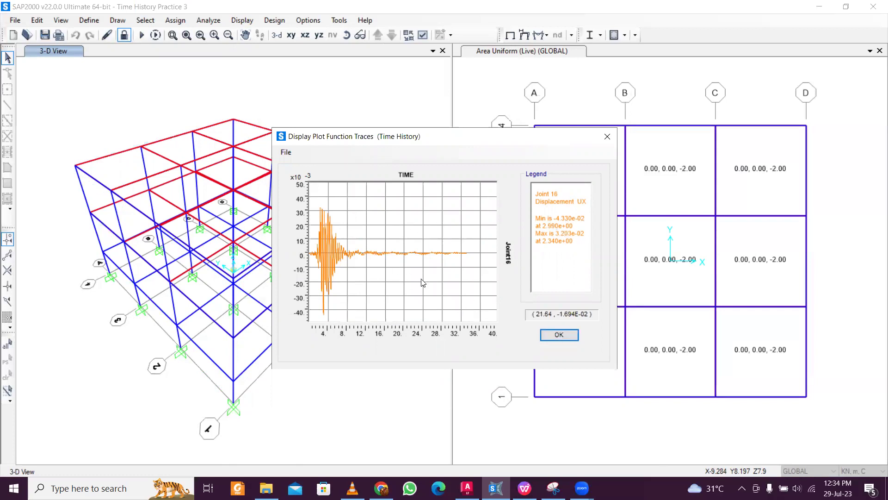
pyautogui.click(558, 335)
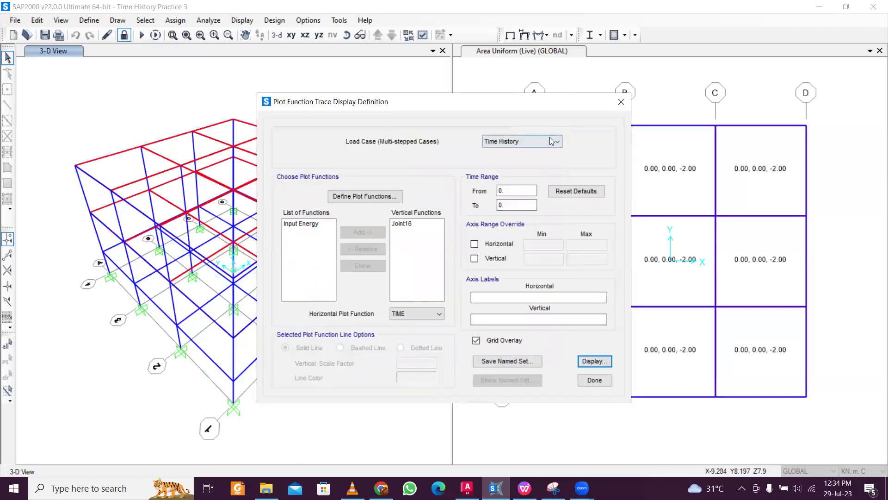
pyautogui.click(622, 102)
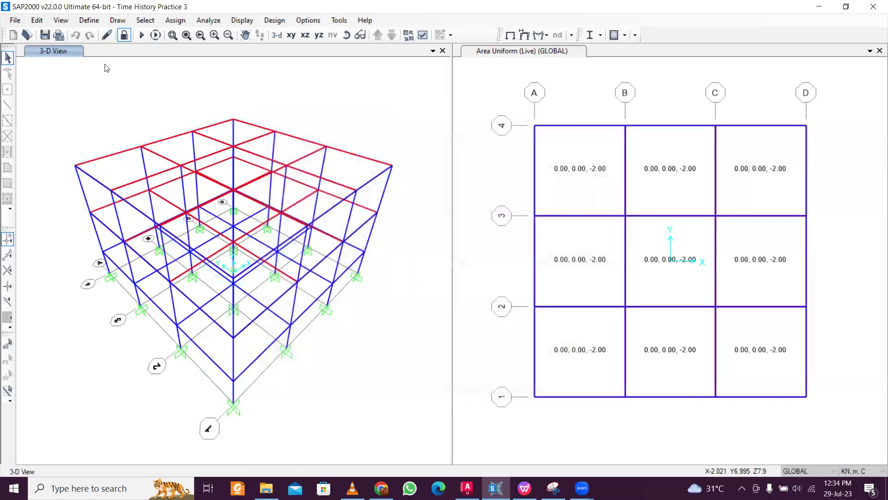
# Display tabulated joint reactions for the Time History case at 20 sec in the 3-D view, and return to the undeformed shape.
pyautogui.click(544, 37)
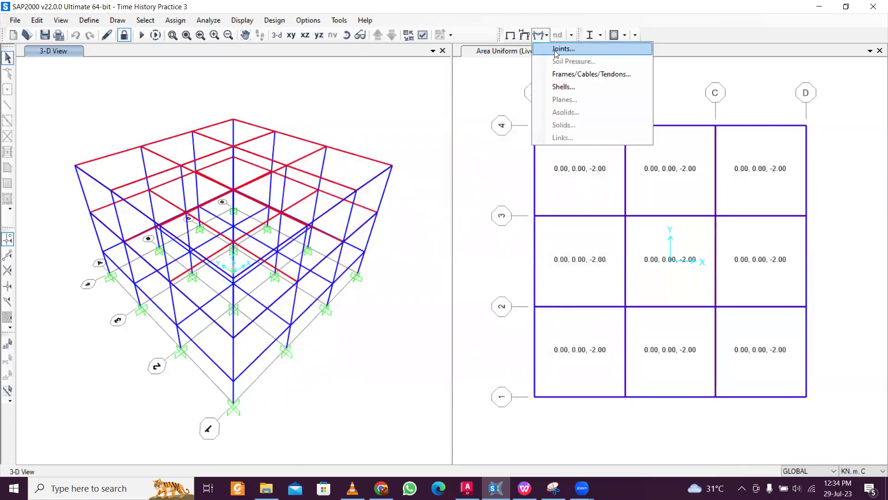
pyautogui.click(555, 50)
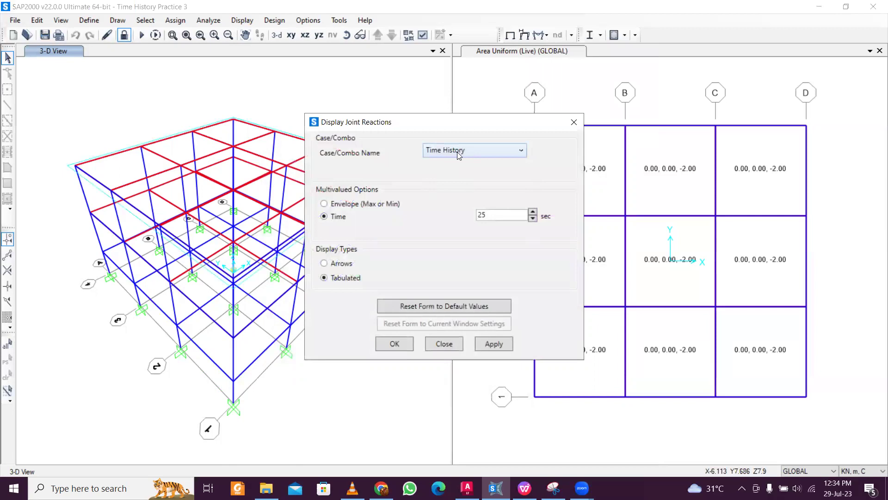
pyautogui.doubleClick(497, 218)
pyautogui.click(494, 343)
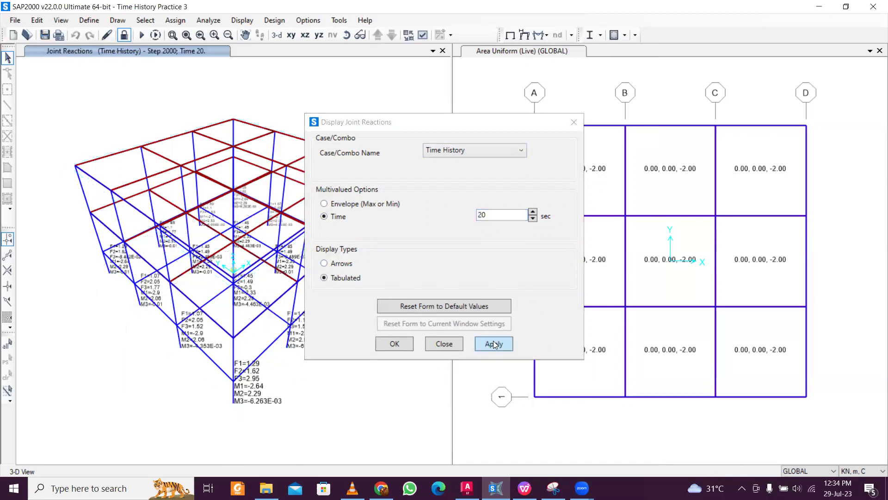
pyautogui.click(574, 121)
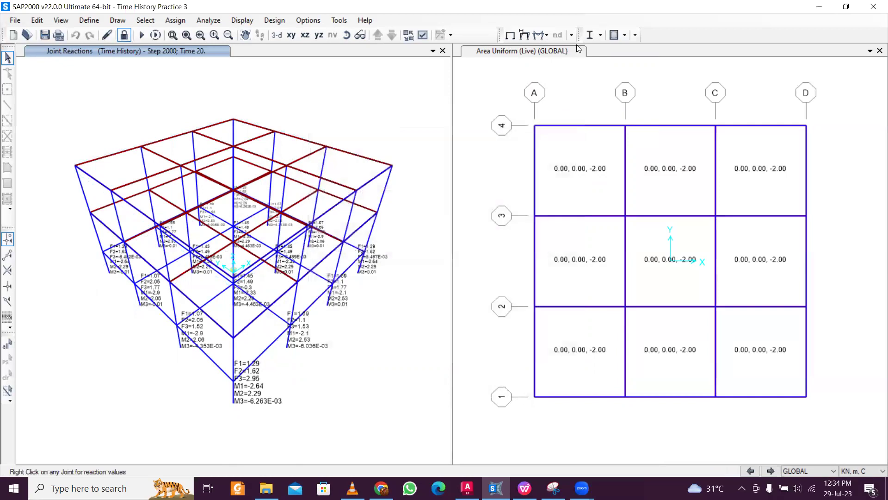
pyautogui.click(516, 36)
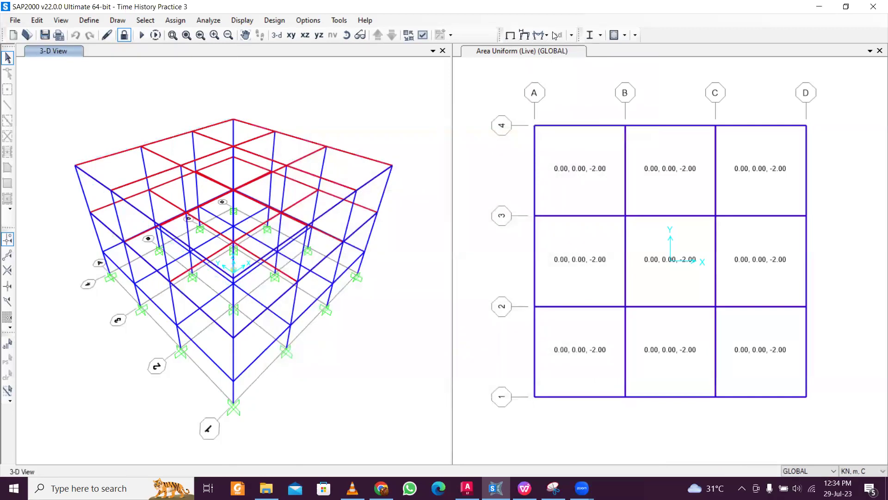
# Display the frames' Moment 2-2, Shear 2-2 and Moment 3-3 diagrams for Time History at 25 sec, and return to the undeformed shape.
pyautogui.click(539, 35)
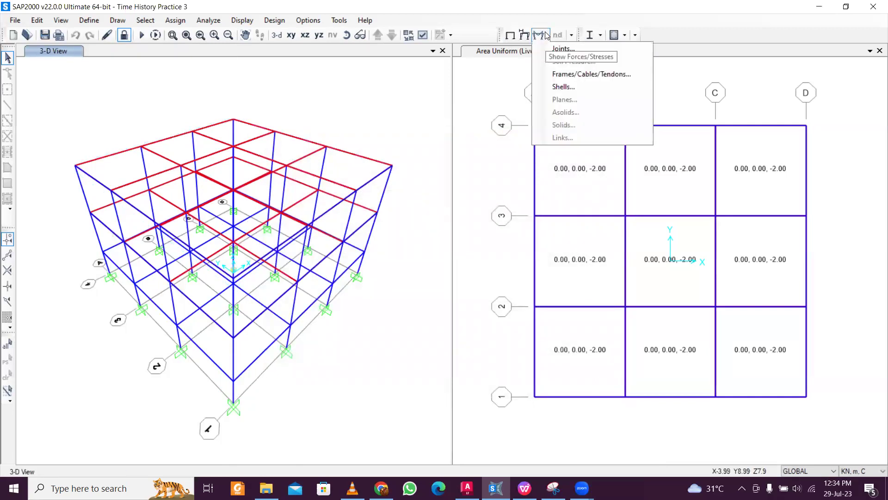
pyautogui.click(568, 75)
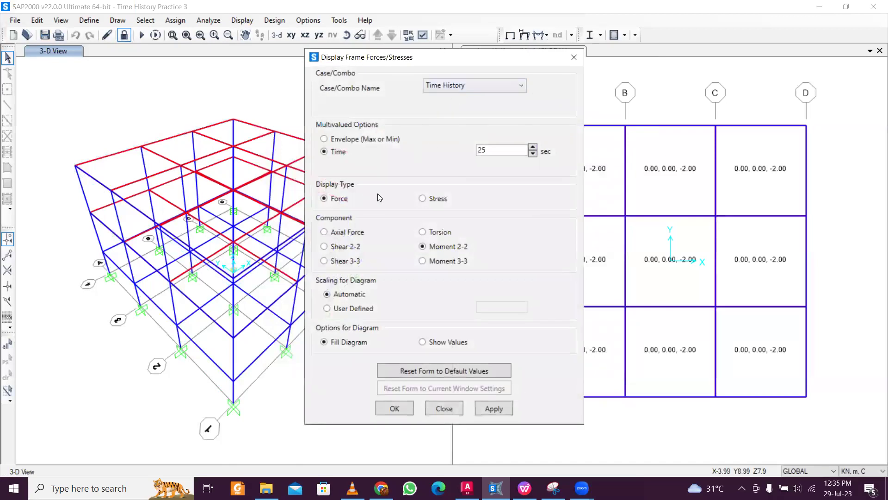
pyautogui.click(499, 413)
pyautogui.click(325, 246)
pyautogui.click(500, 409)
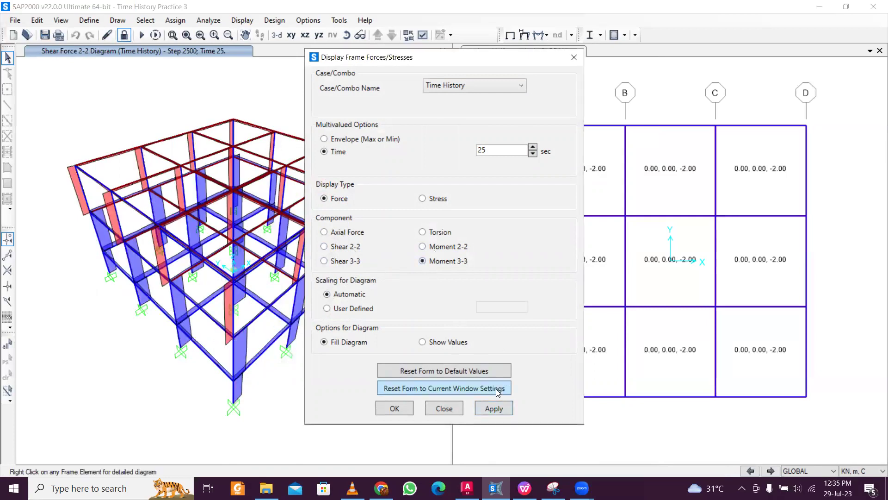
pyautogui.click(499, 410)
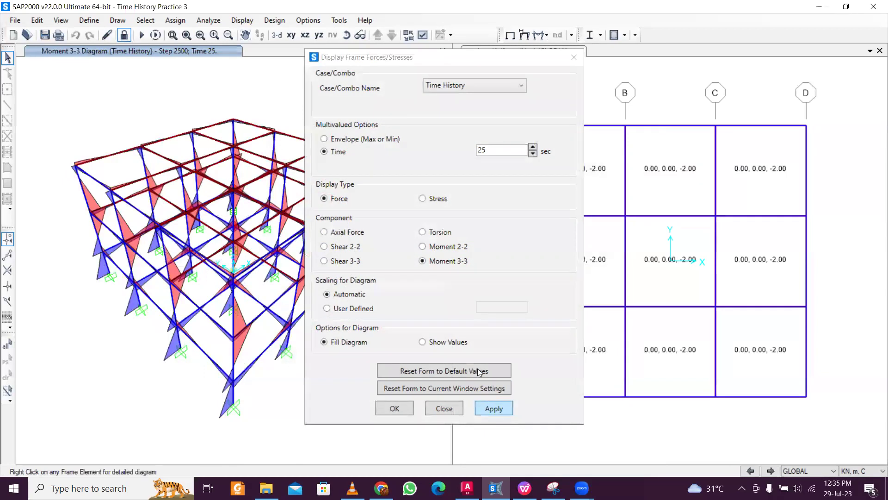
pyautogui.click(575, 58)
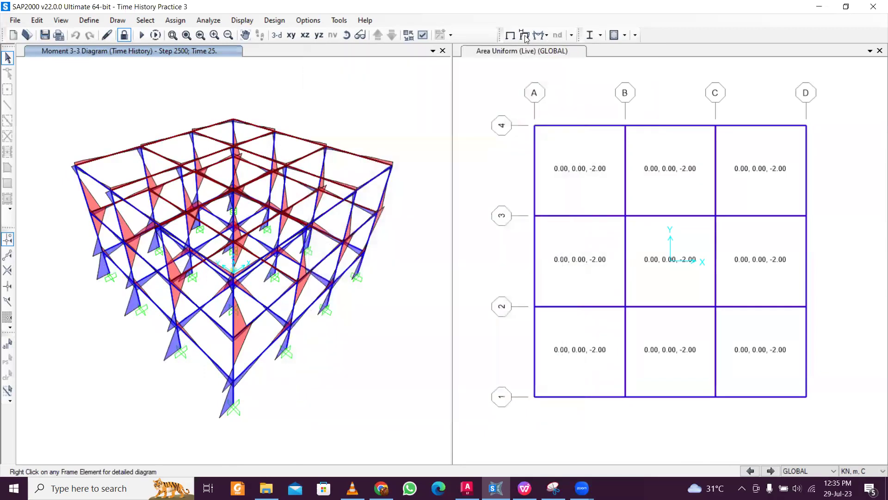
pyautogui.click(510, 34)
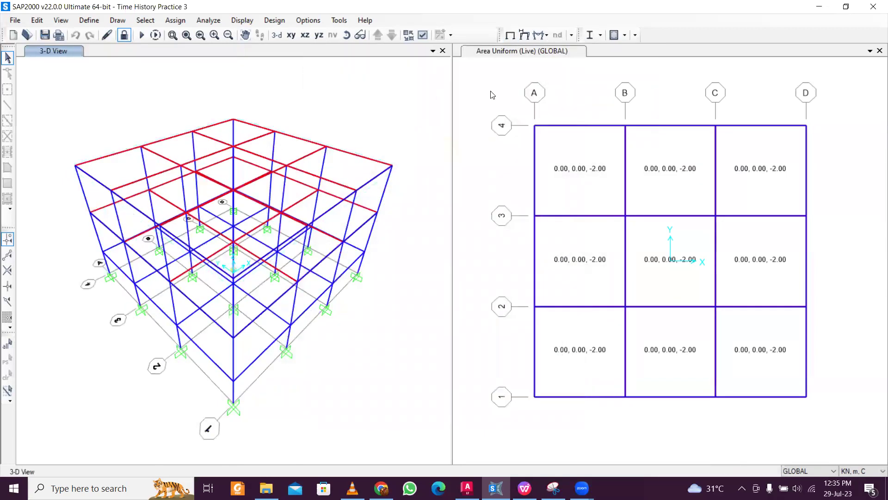
# Set the plan window to the Y-Z plane at X=6 and start a multi-step video saved as Time History Practice 3.
pyautogui.click(533, 55)
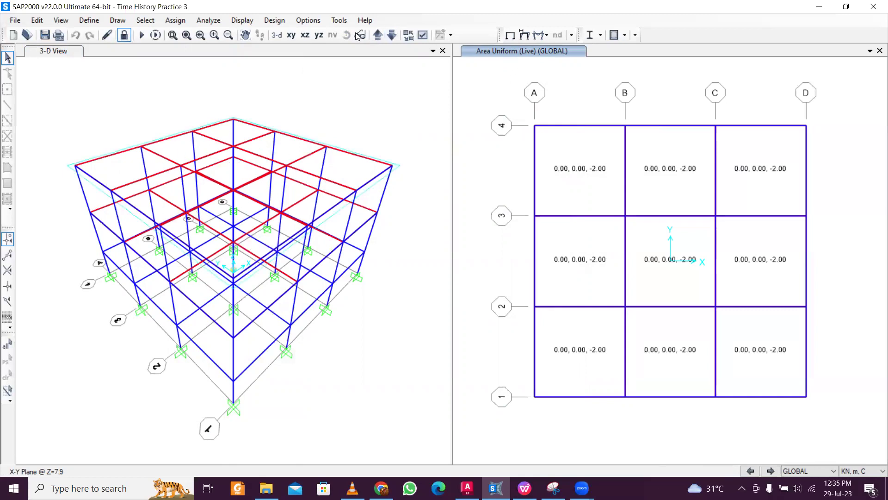
pyautogui.click(318, 34)
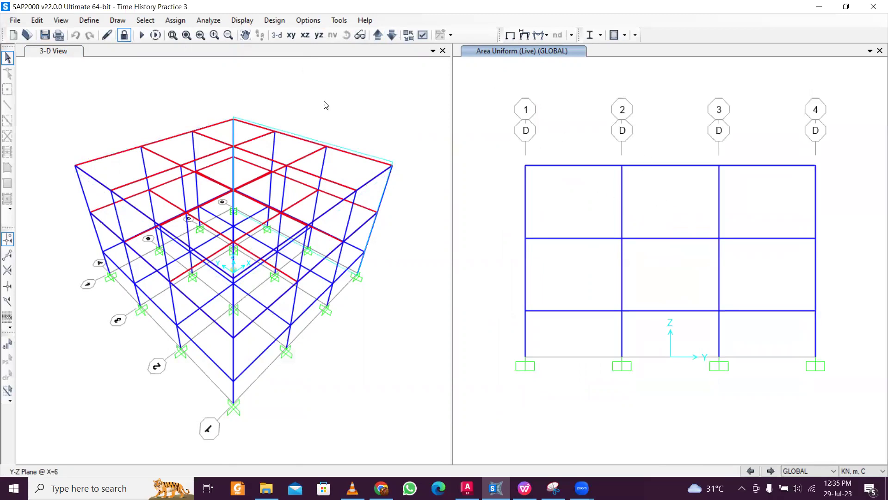
pyautogui.click(19, 23)
pyautogui.moveTo(111, 170)
pyautogui.click(228, 173)
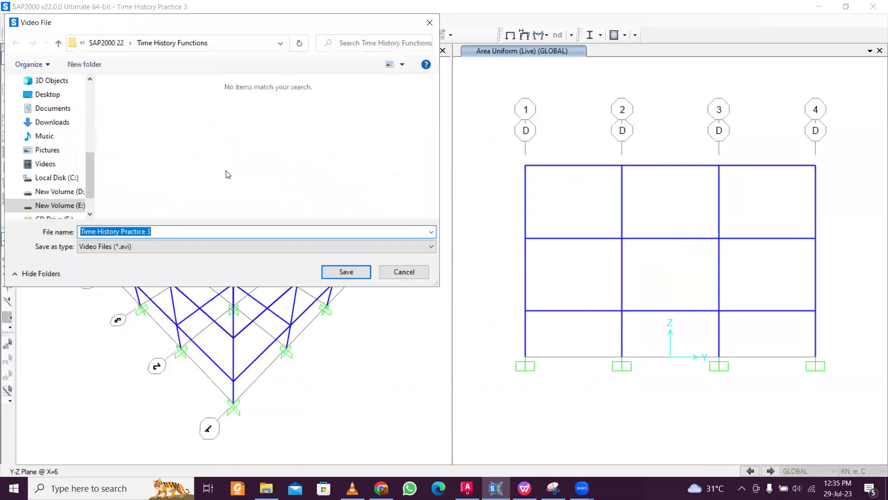
pyautogui.click(349, 276)
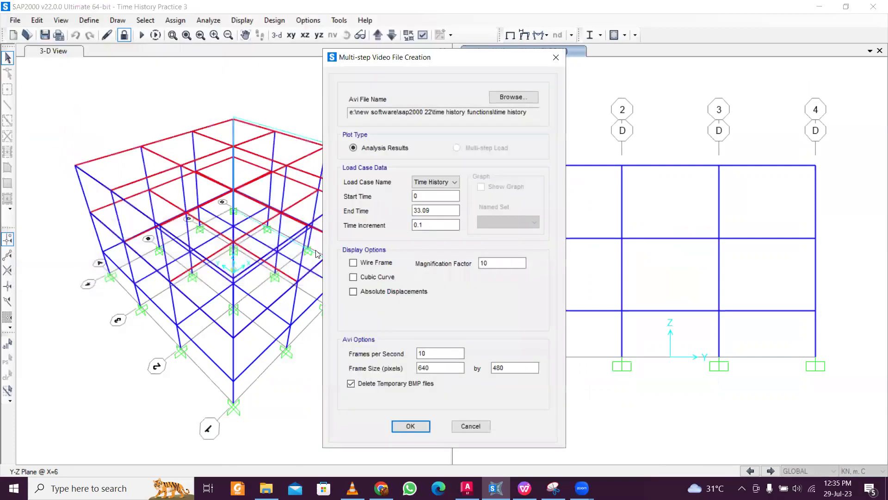
# Generate the Y-Z elevation video from the Time History case with Full Frames (Uncompressed) compression, and close the preview window.
pyautogui.moveTo(453, 62); pyautogui.dragTo(259, 33)
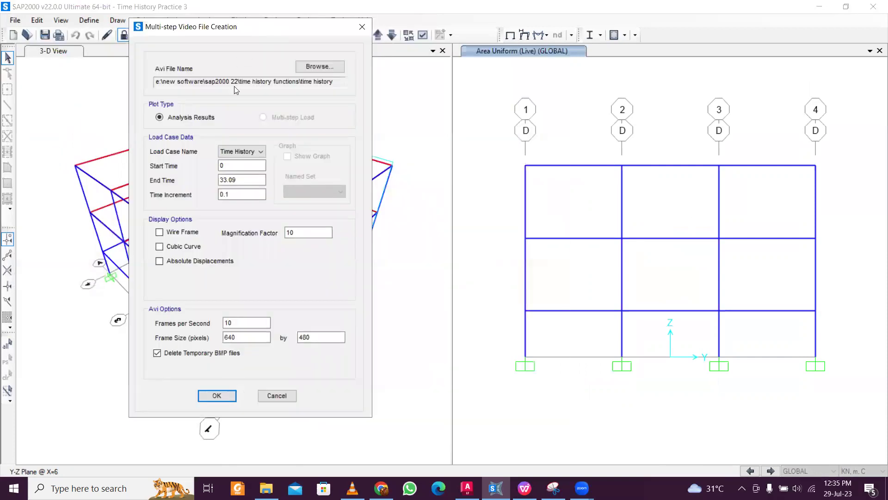
pyautogui.click(233, 152)
pyautogui.click(236, 160)
pyautogui.click(238, 166)
pyautogui.press('Tab')
pyautogui.press('Tab')
pyautogui.write('0')
pyautogui.click(222, 395)
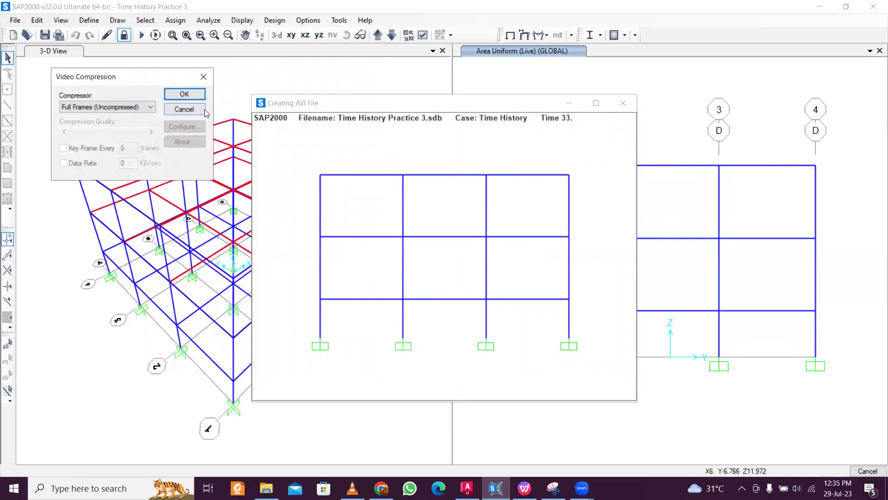
pyautogui.click(187, 95)
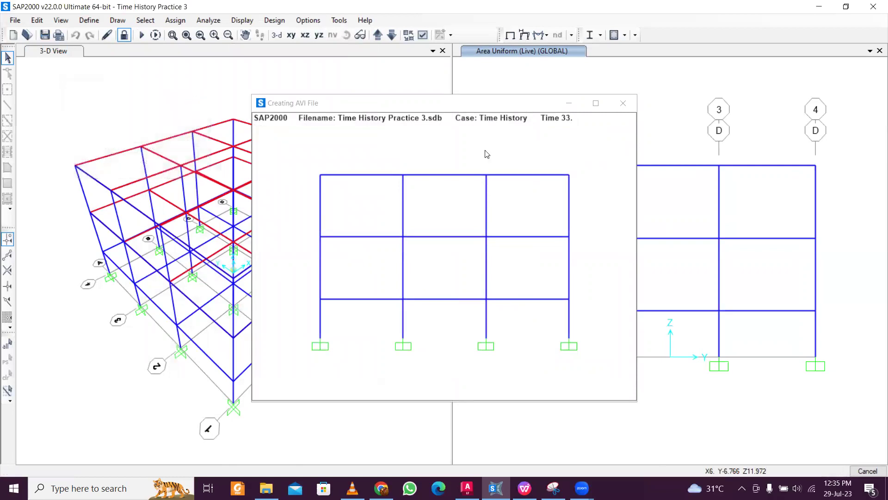
pyautogui.click(623, 103)
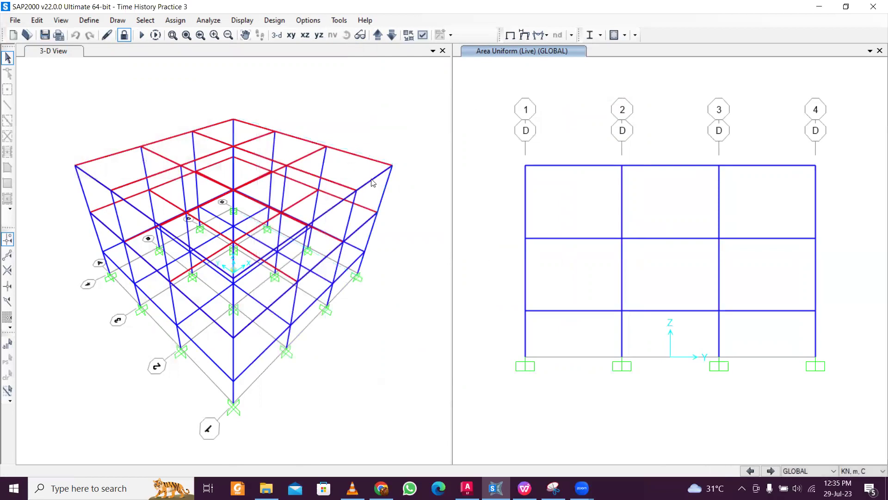
# Create a multi-step video of the 3-D view for the Time History case with a time increment of 0.2.
pyautogui.click(59, 53)
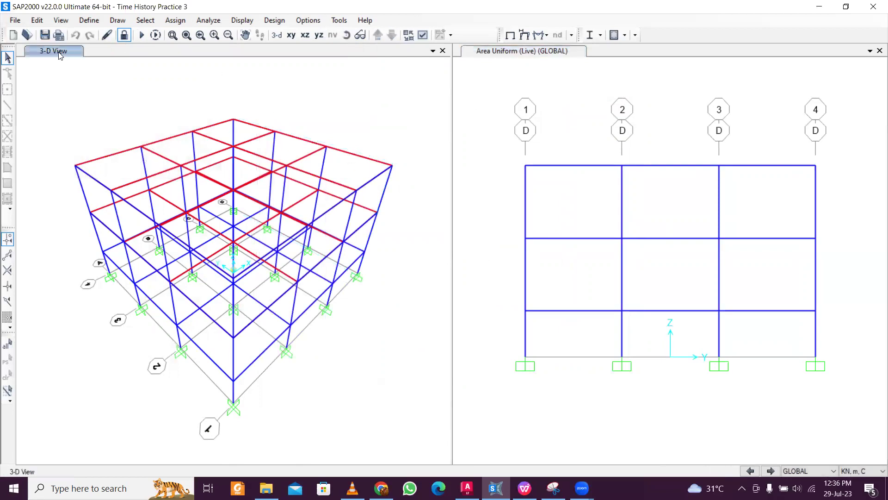
pyautogui.click(24, 20)
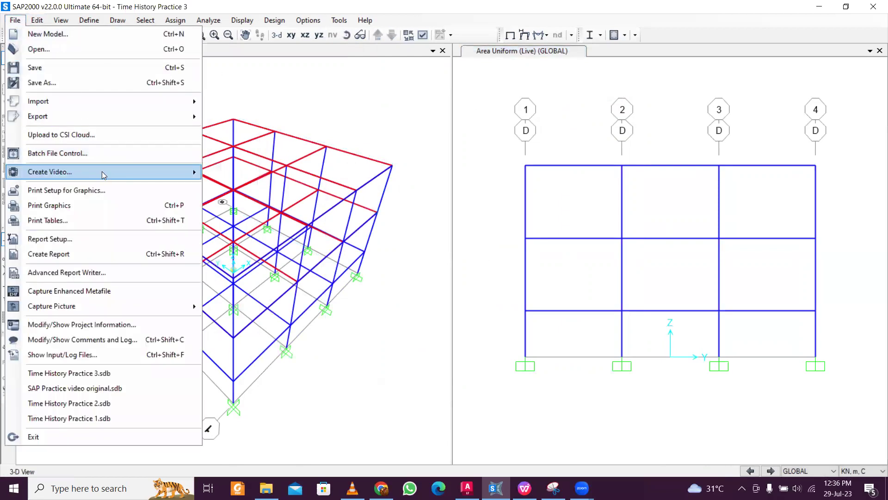
pyautogui.moveTo(103, 172)
pyautogui.click(220, 174)
pyautogui.click(422, 211)
pyautogui.click(430, 225)
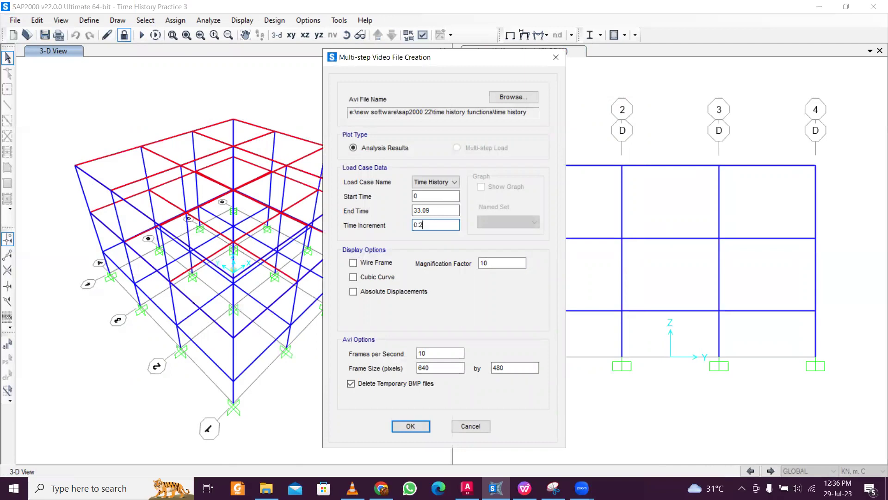
pyautogui.click(411, 425)
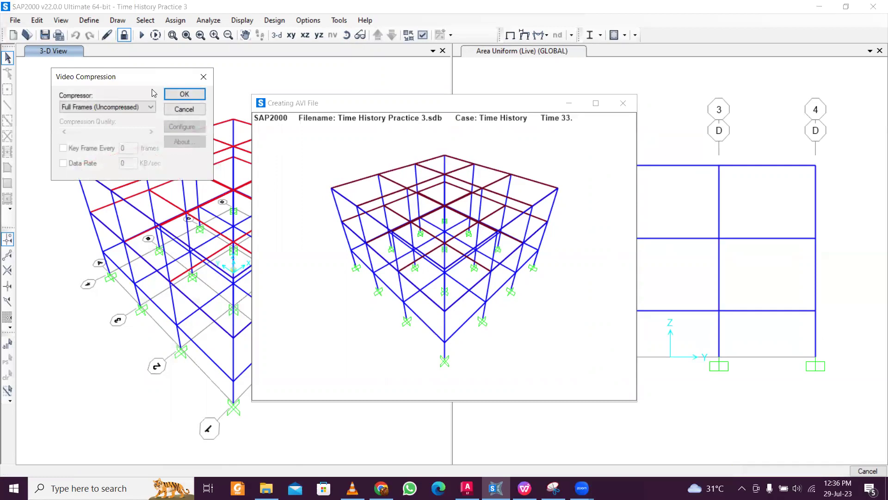
# Keep Full Frames (Uncompressed) as the compressor for the 3-D view video and accept the compression settings.
pyautogui.click(129, 110)
pyautogui.click(128, 110)
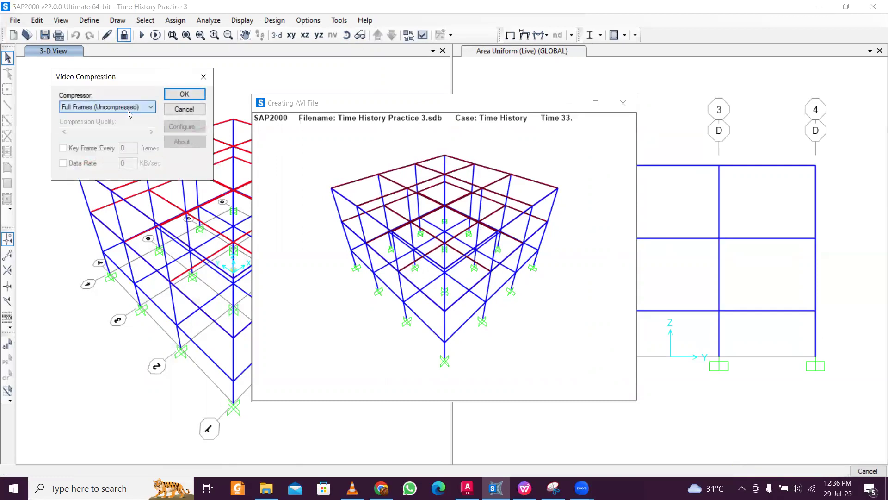
pyautogui.click(195, 94)
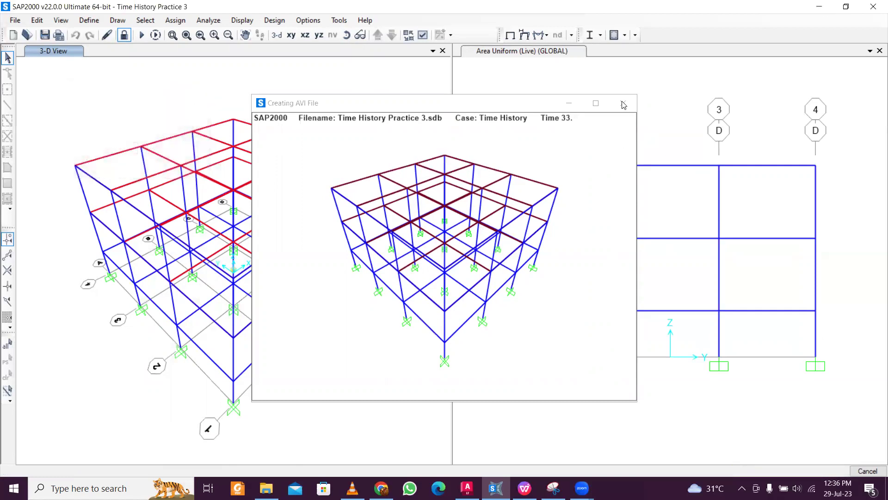